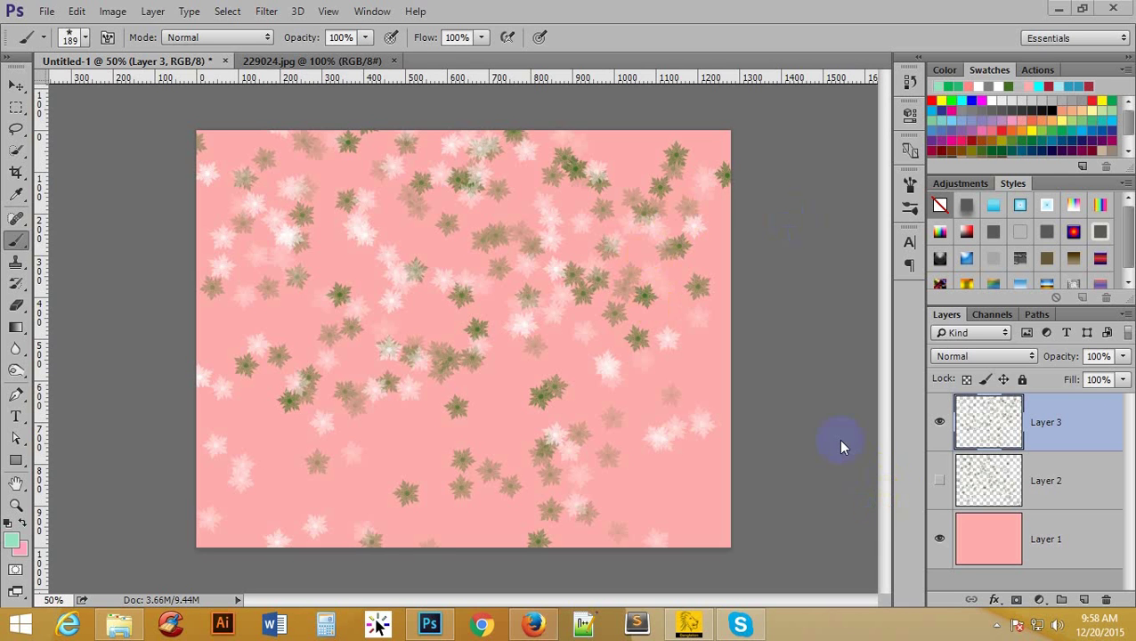
Step: Switch to the 229024.jpg image and test a snowflake brush stamp on a new layer
click(1053, 628)
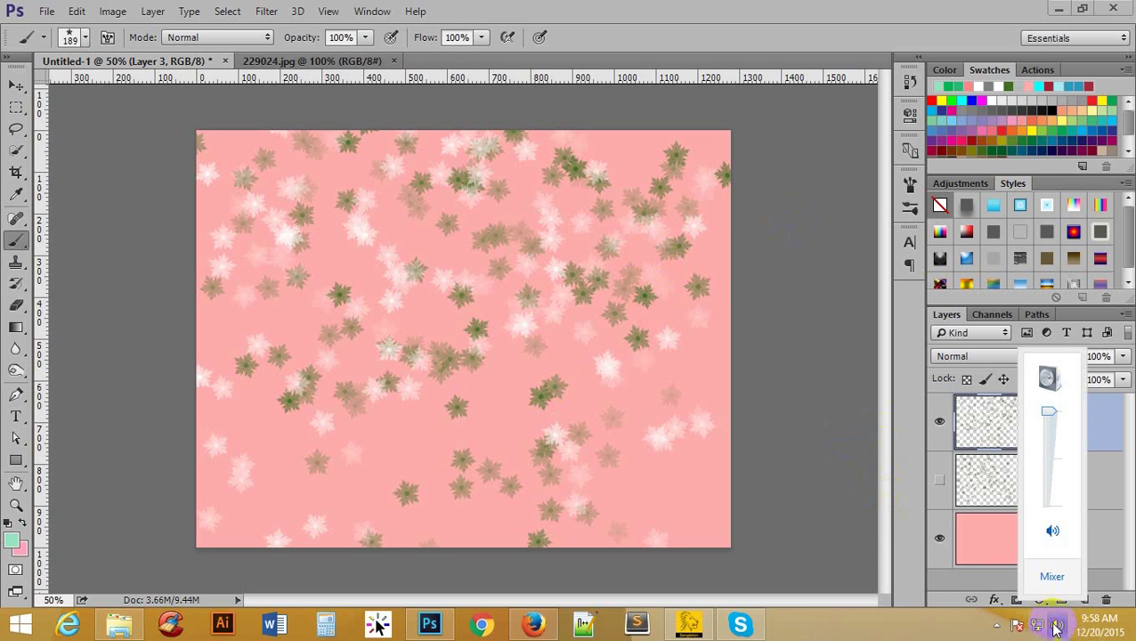
click(863, 372)
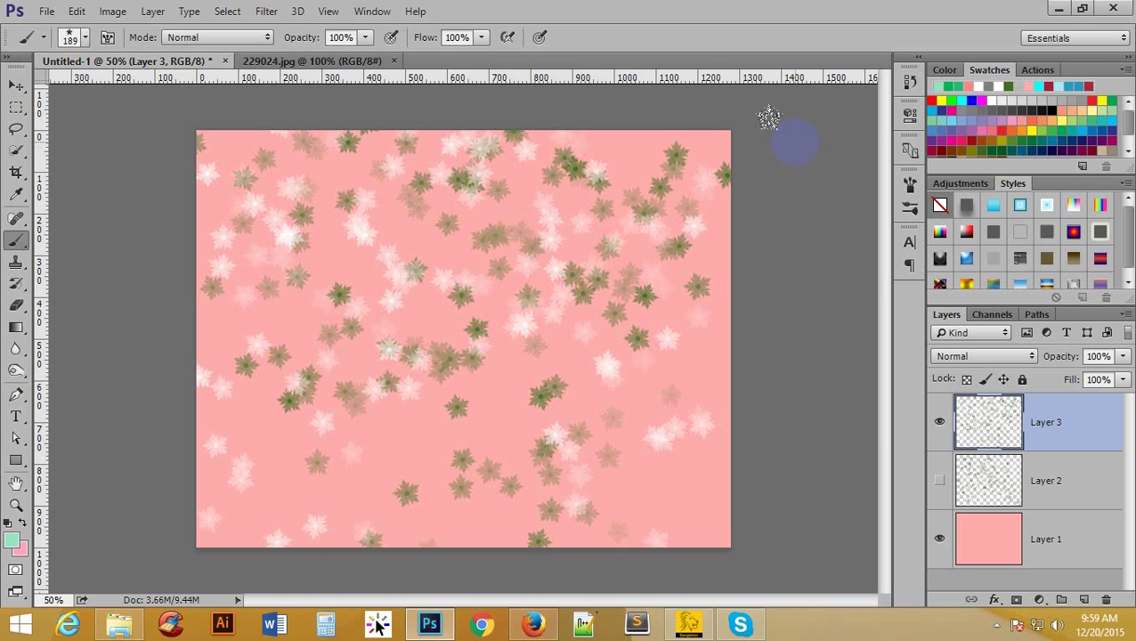
click(301, 62)
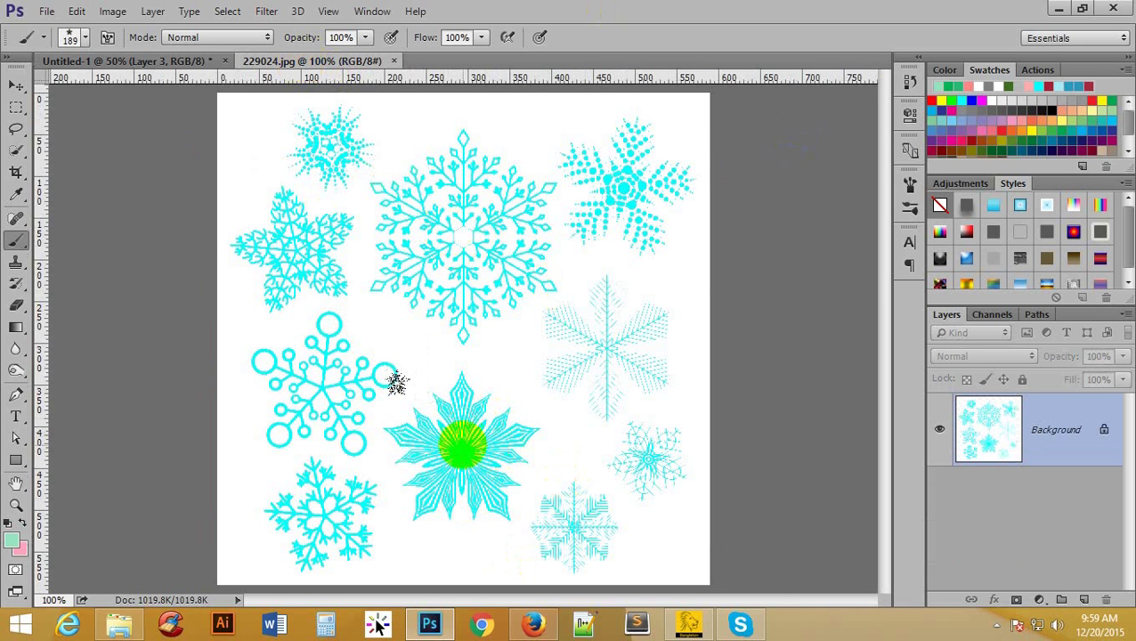
click(461, 449)
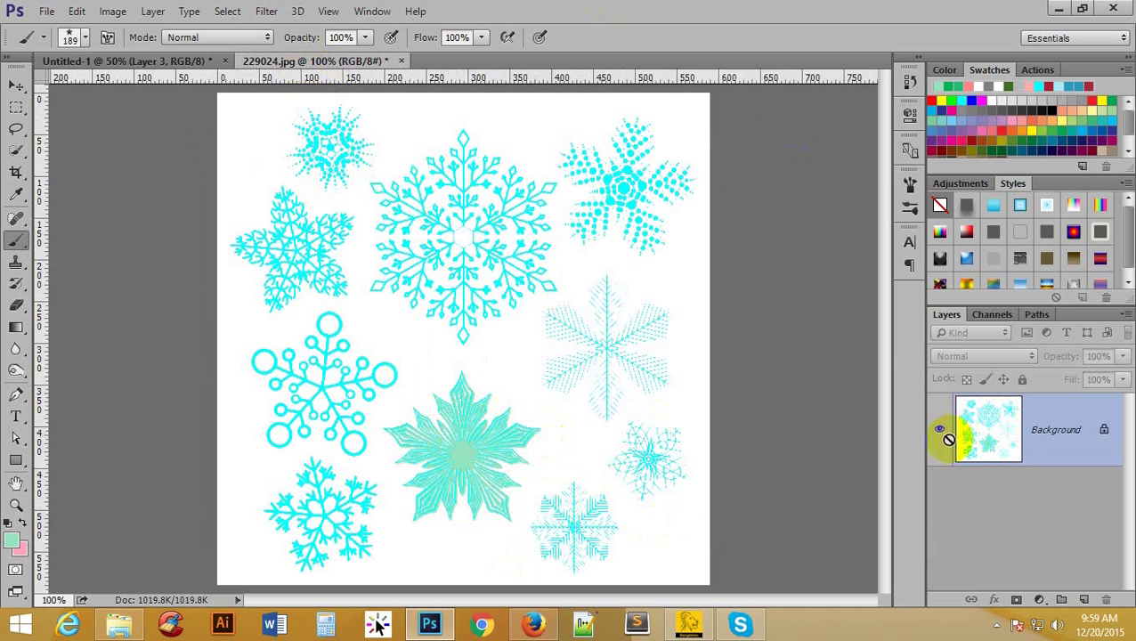
key(ctrl+z)
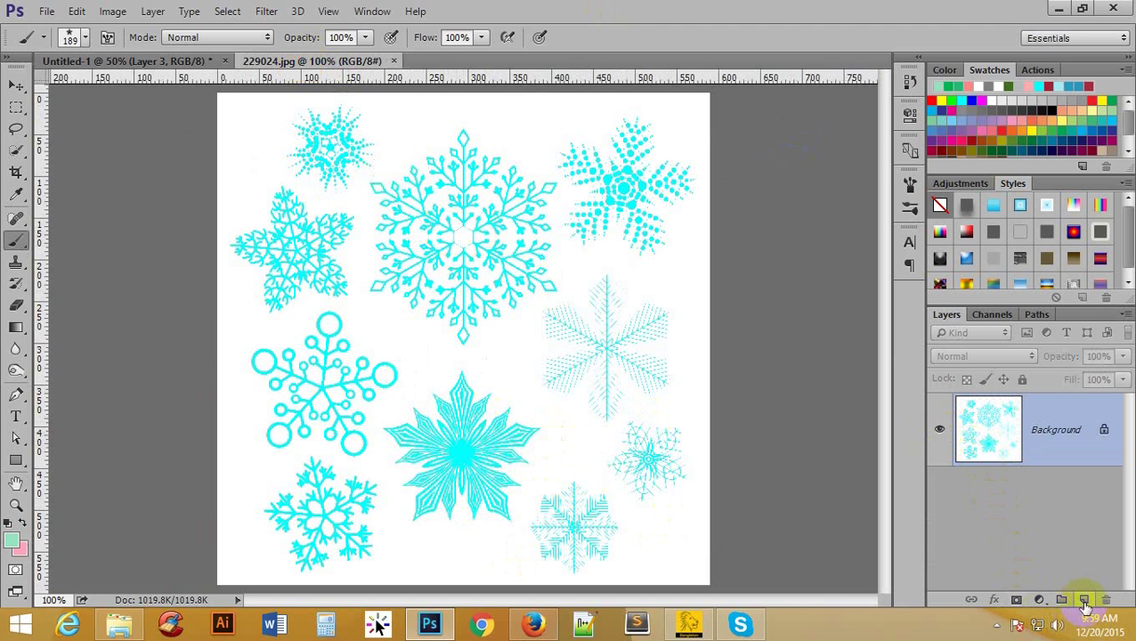
click(1083, 600)
click(459, 450)
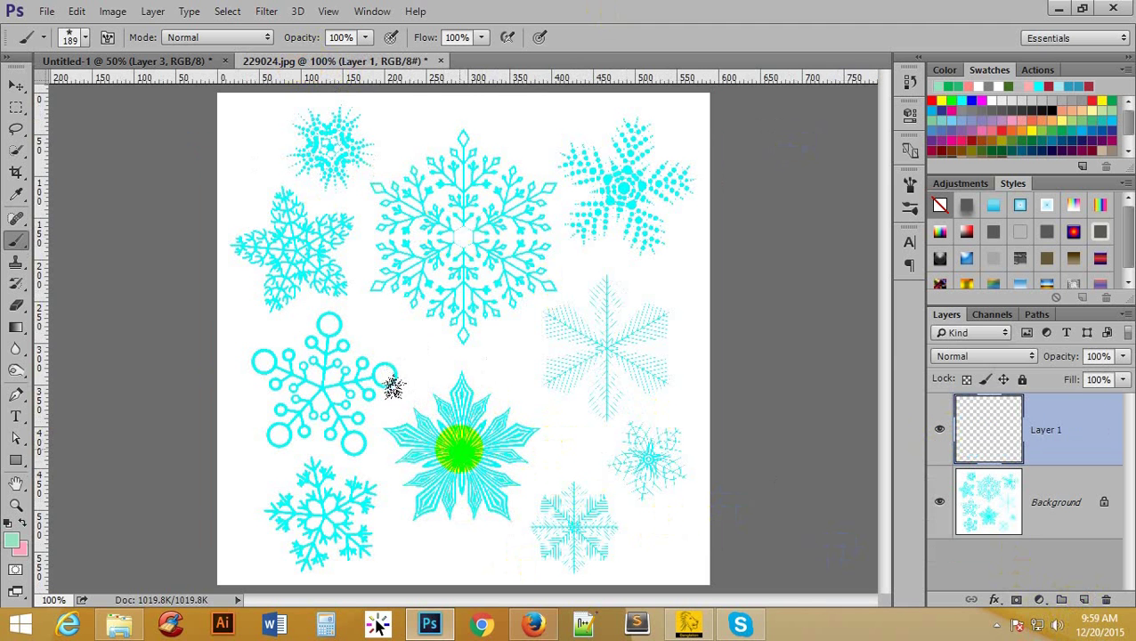
Step: Set the foreground colour to dark green PANTONE 7483 C from Color Libraries
key(ctrl+z)
key(i)
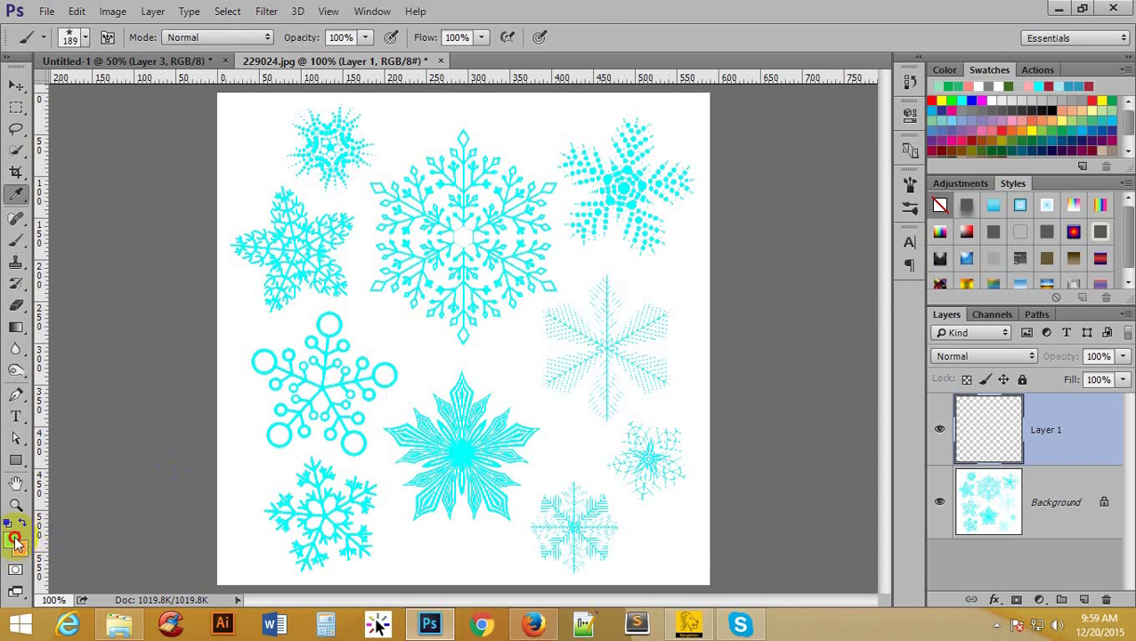
click(16, 540)
click(676, 265)
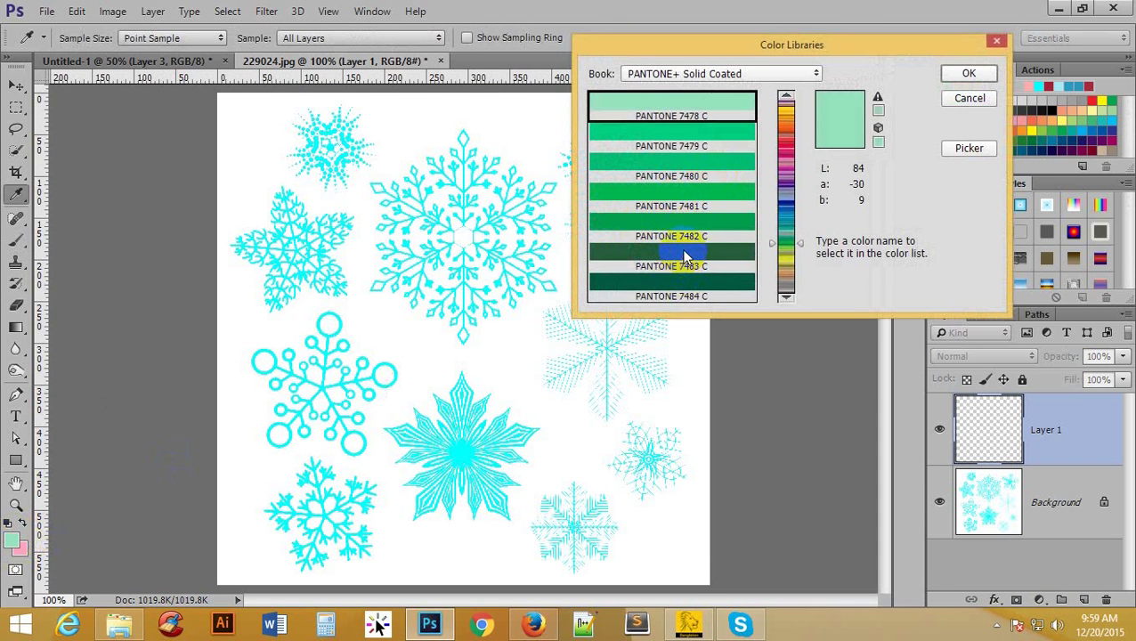
click(966, 71)
key(b)
key(ctrl+z)
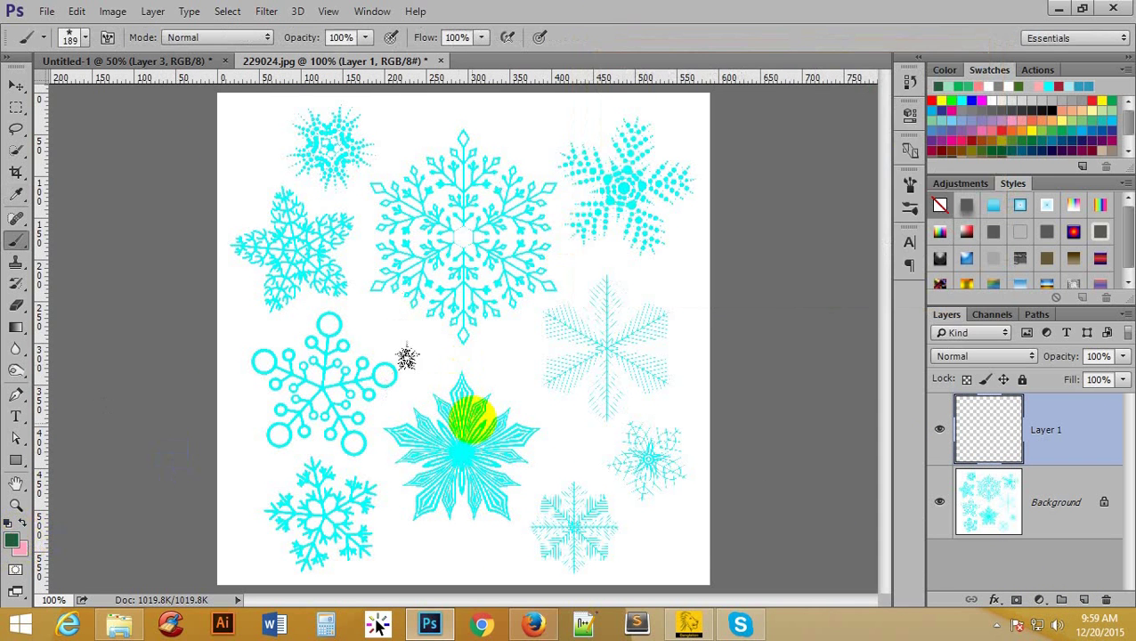
Step: Check the green test stamp on Layer 1 by toggling layer visibility, then discard the test layer
key(ctrl+z)
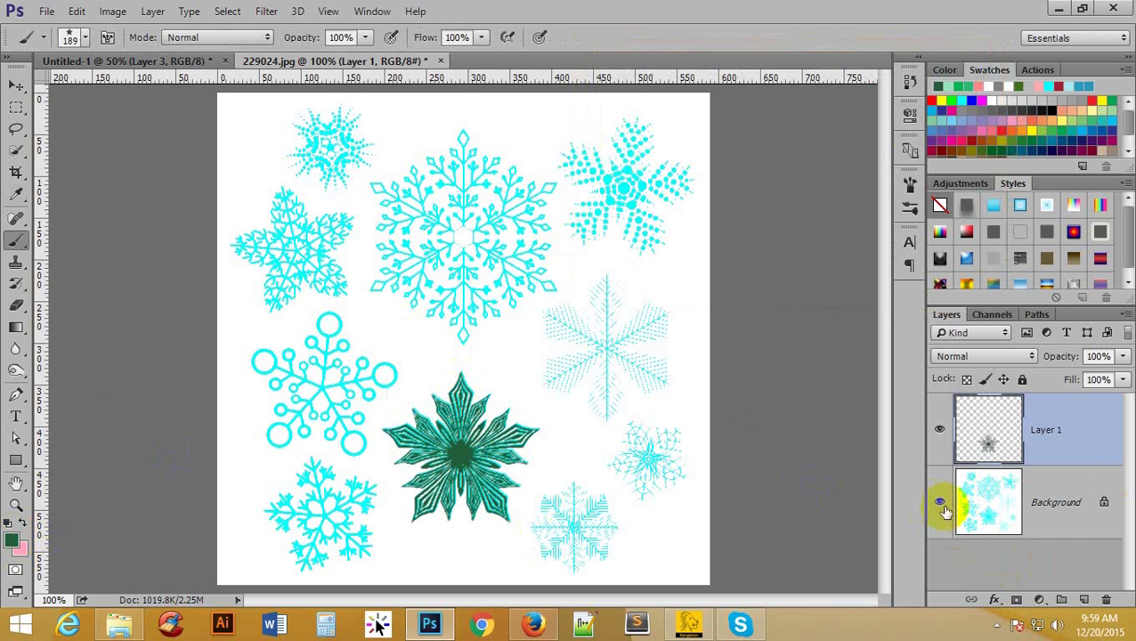
click(939, 502)
scroll(520, 465, up, 1)
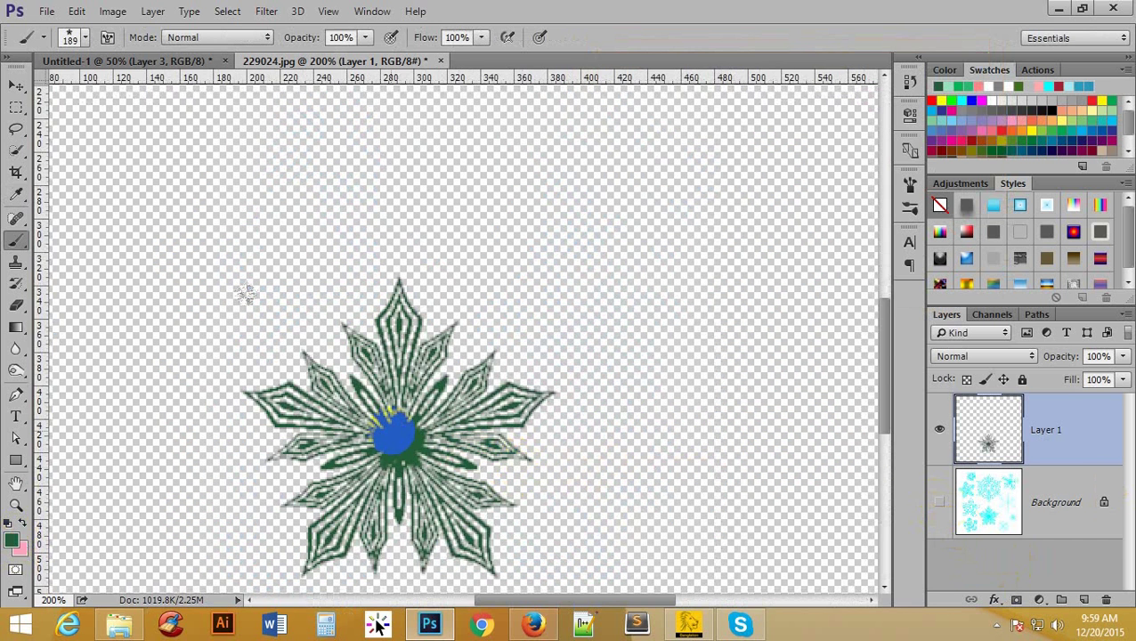
scroll(247, 291, down, 1)
key(ctrl+z)
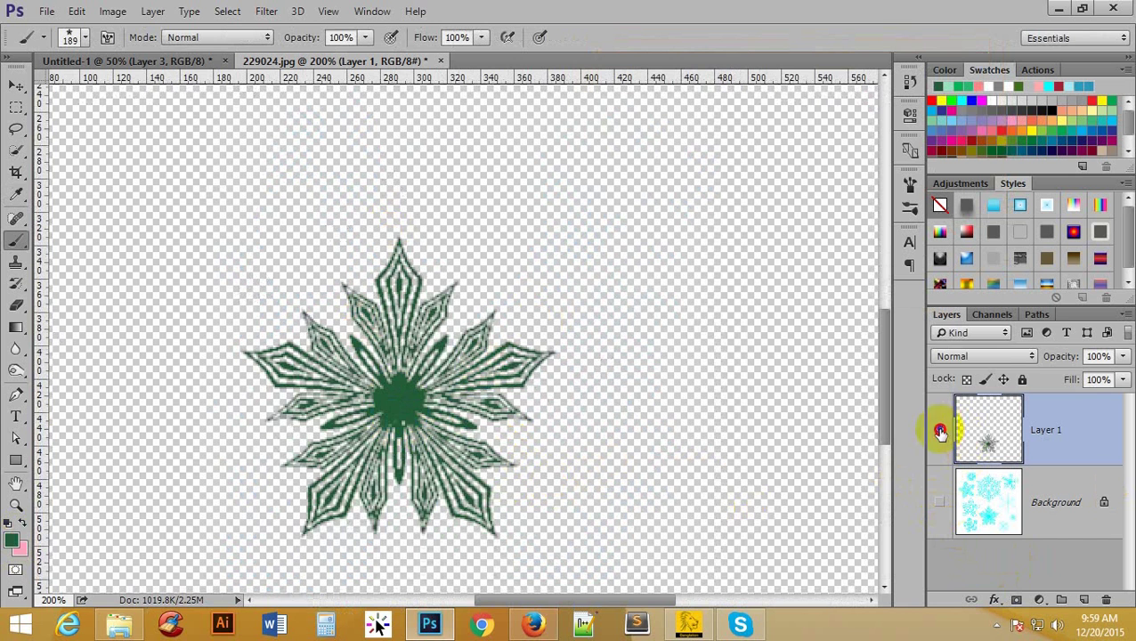
click(940, 431)
scroll(623, 347, down, 2)
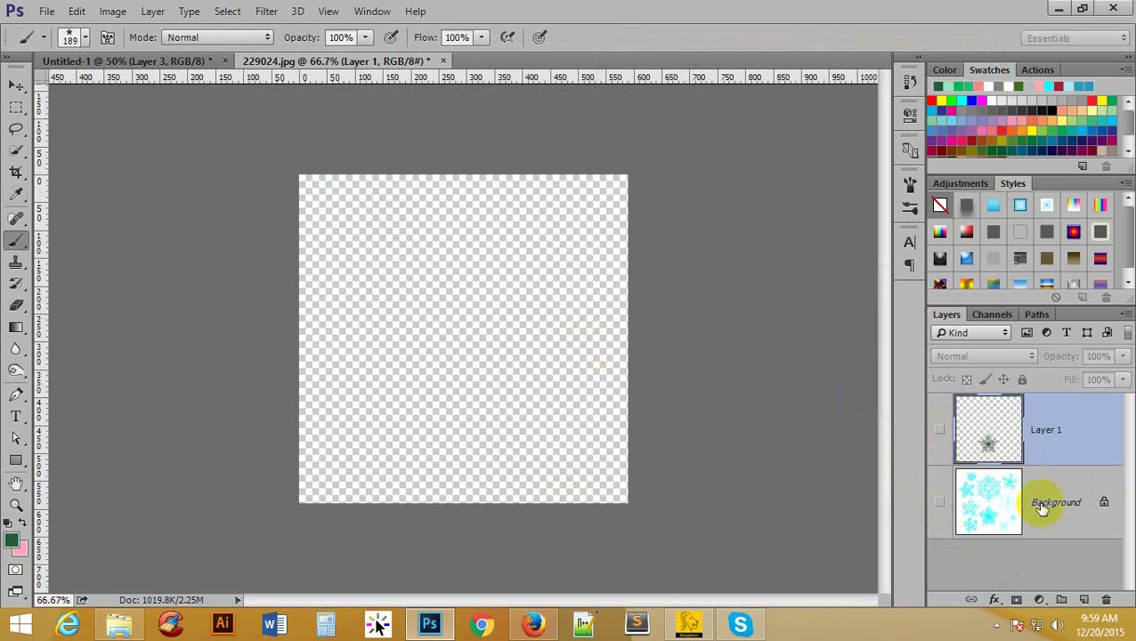
click(940, 429)
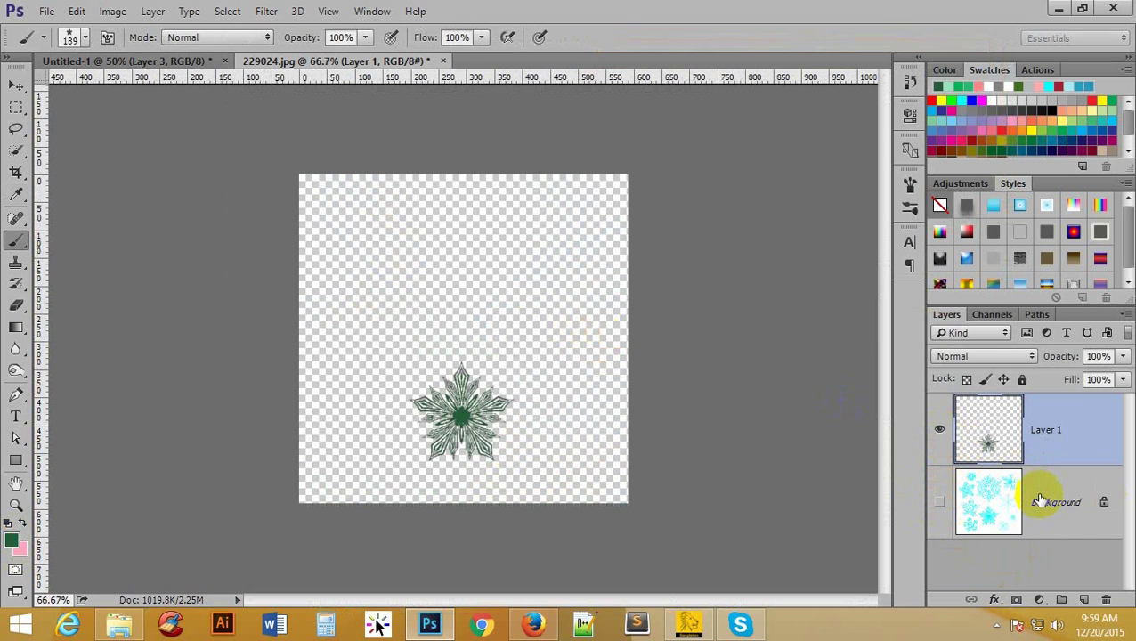
key(F12)
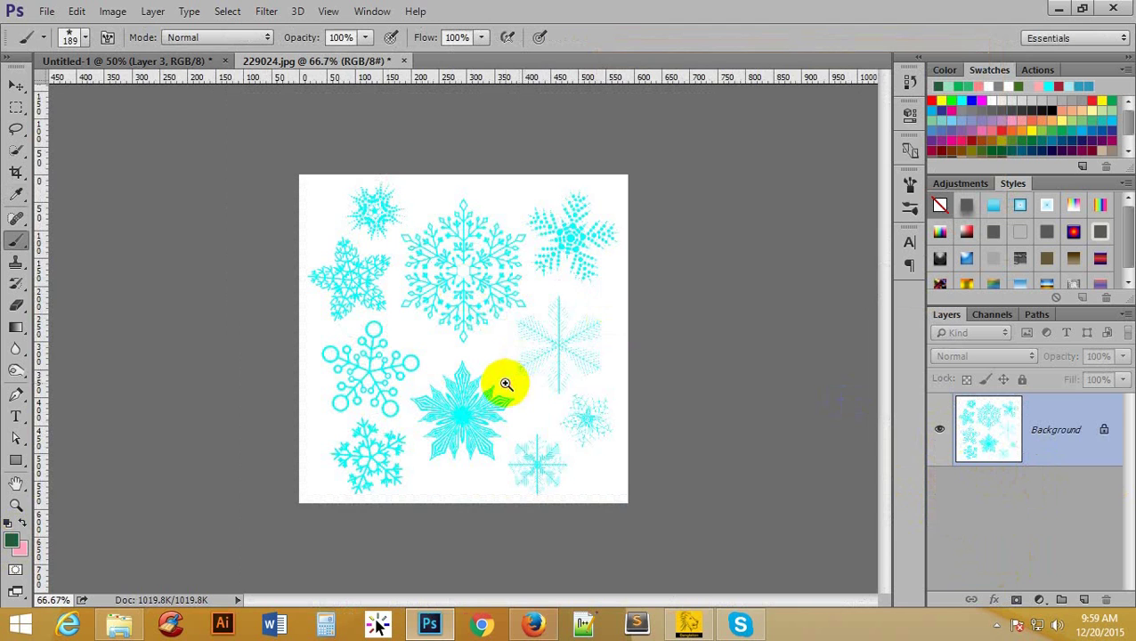
Step: Lasso the ringed snowflake on the left and copy it to Layer 1 with Ctrl+J
click(500, 380)
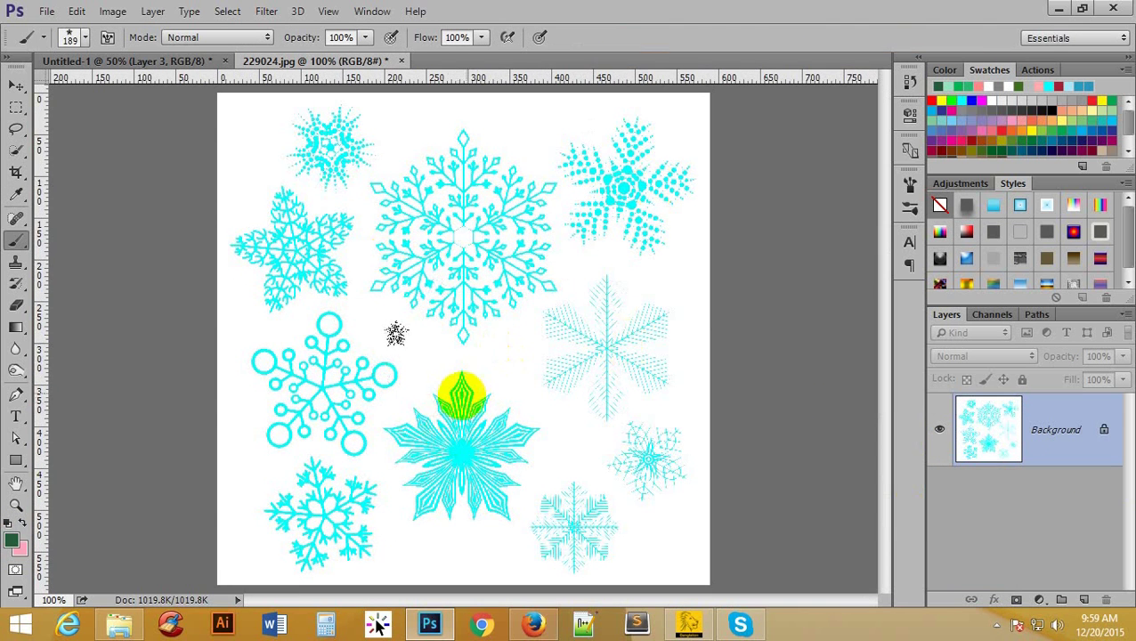
click(378, 502)
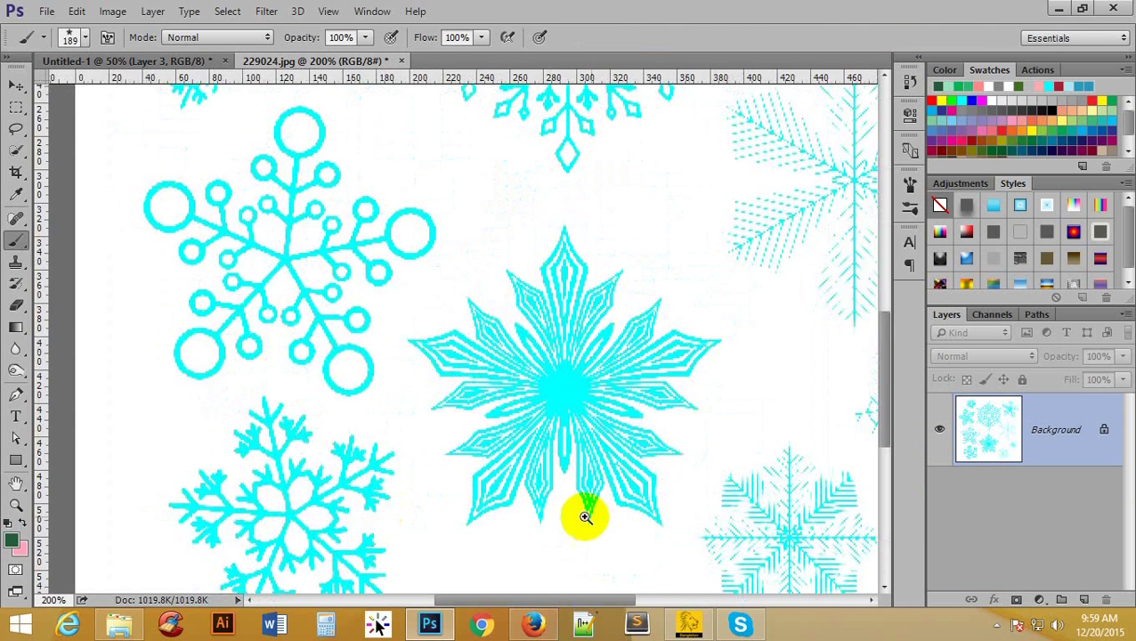
alt+click(598, 430)
alt+click(598, 430)
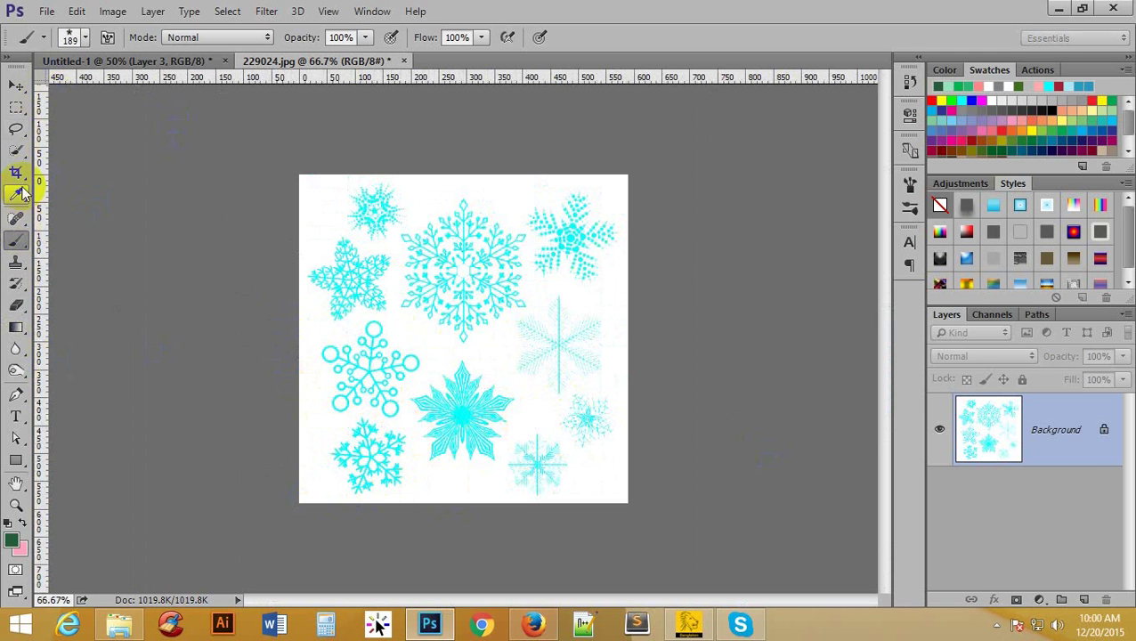
click(17, 132)
click(99, 136)
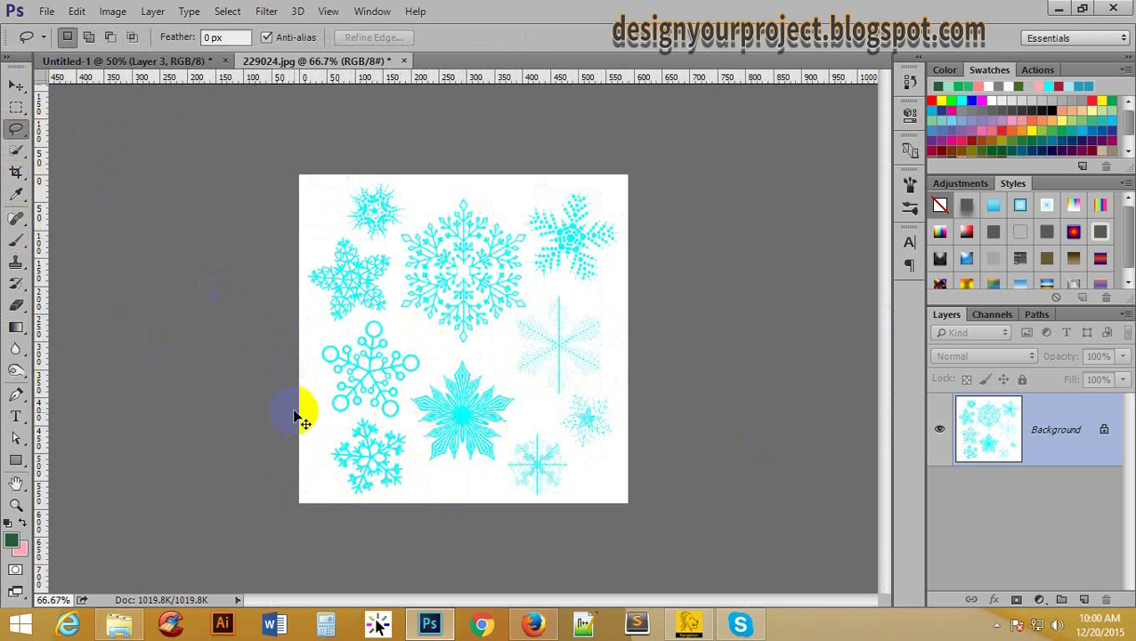
key(ctrl+plus)
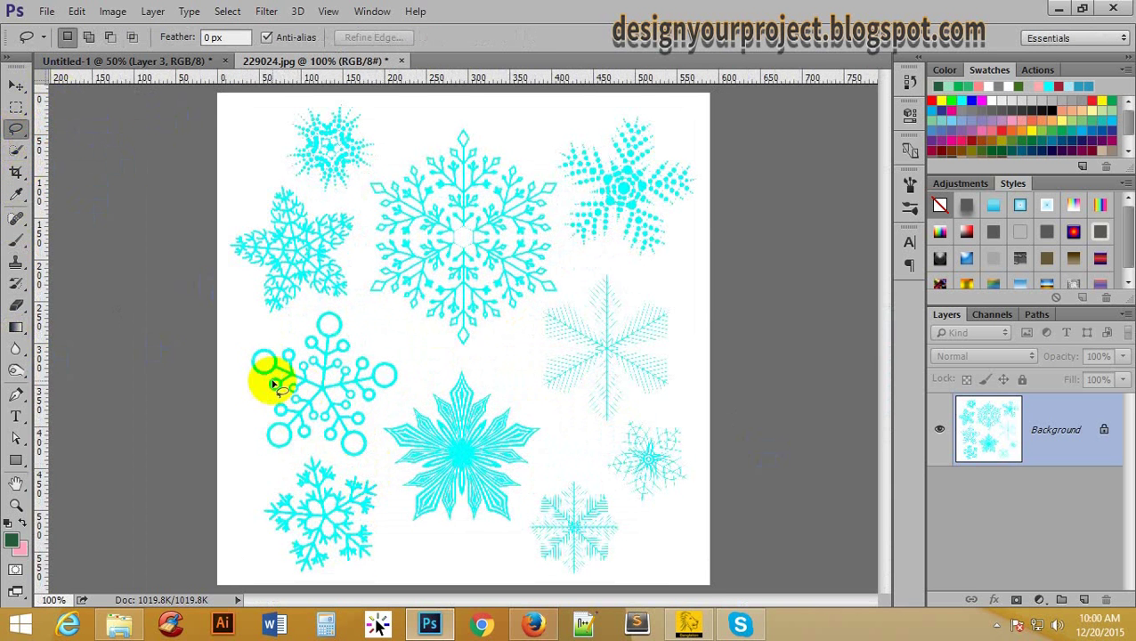
mouse_move(248, 335)
mouse_down()
mouse_move(241, 374)
mouse_move(294, 461)
mouse_move(308, 451)
mouse_move(362, 463)
mouse_move(375, 450)
mouse_move(375, 400)
mouse_move(401, 391)
mouse_move(407, 347)
mouse_move(315, 302)
mouse_move(283, 322)
mouse_move(251, 323)
mouse_move(247, 340)
mouse_up()
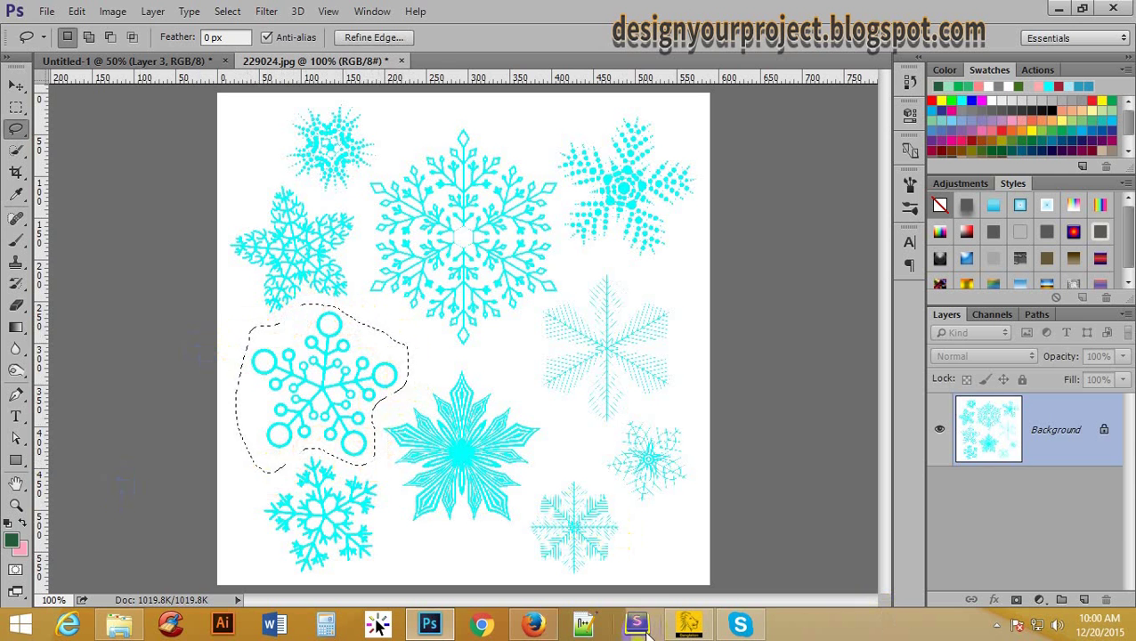
key(ctrl+j)
Step: Hide the Background and desaturate Layer 1 so the snowflake's cyan rings turn grey
click(940, 502)
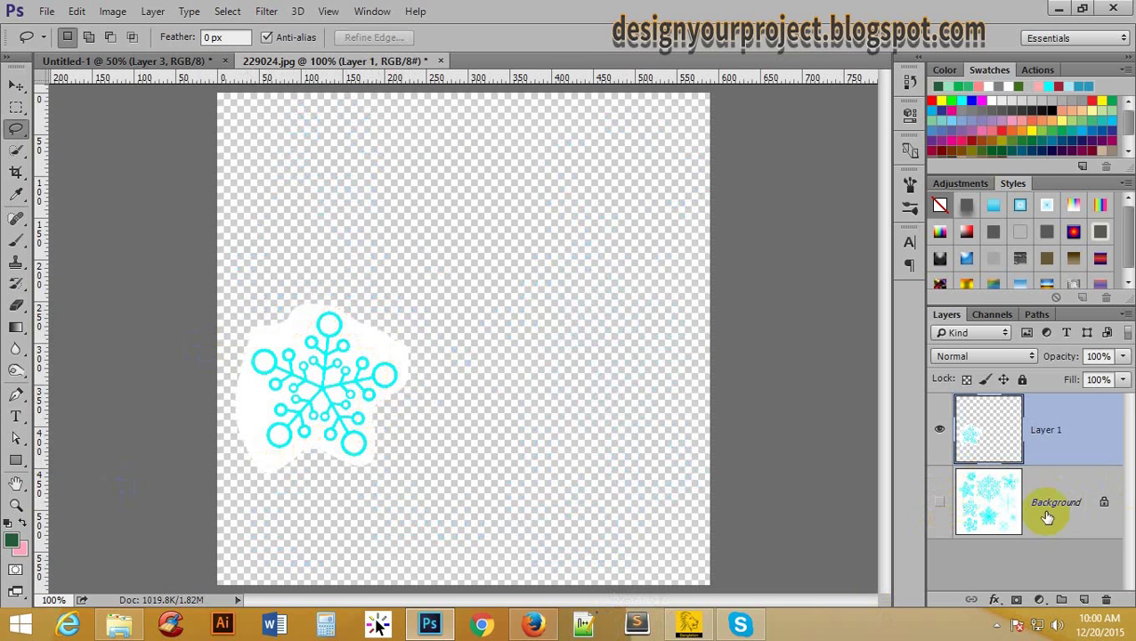
ctrl+space+click(305, 398)
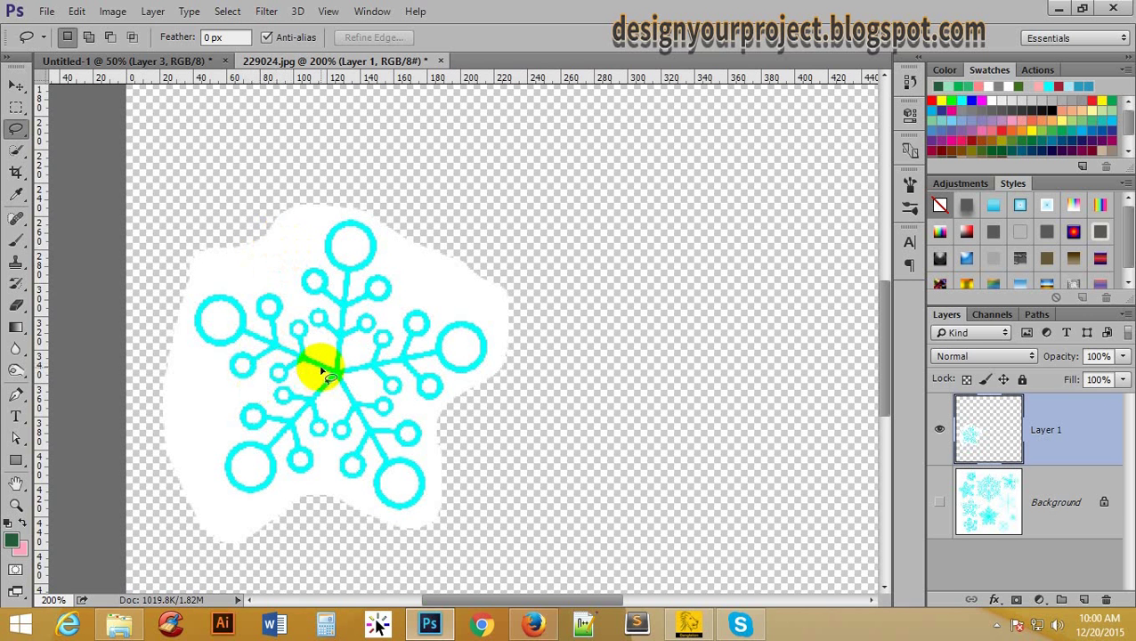
click(107, 11)
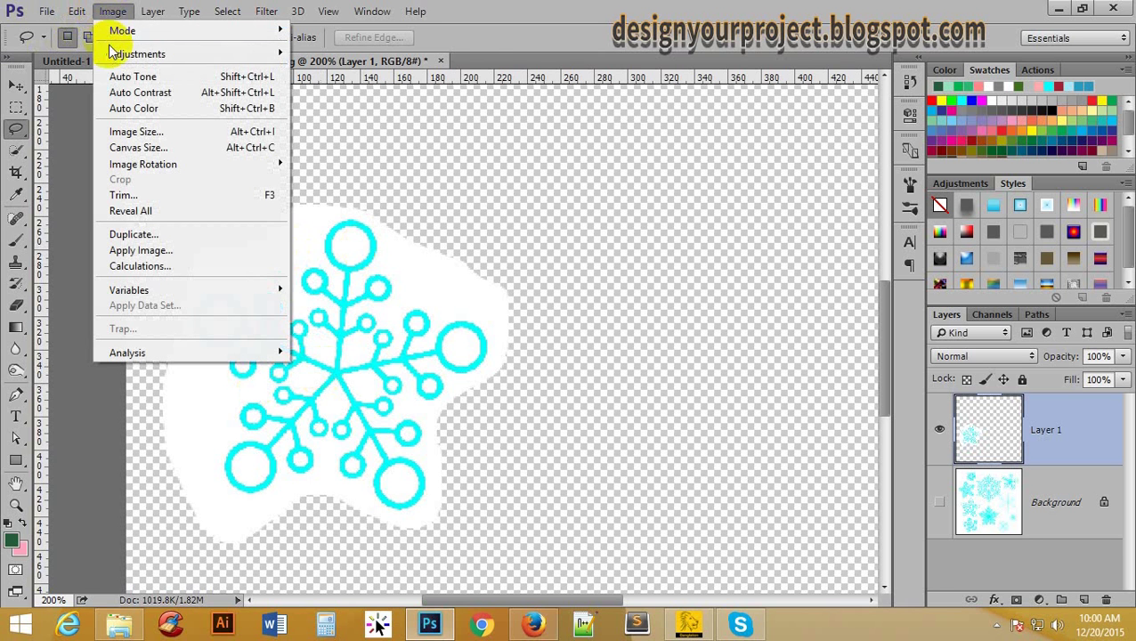
mouse_move(138, 53)
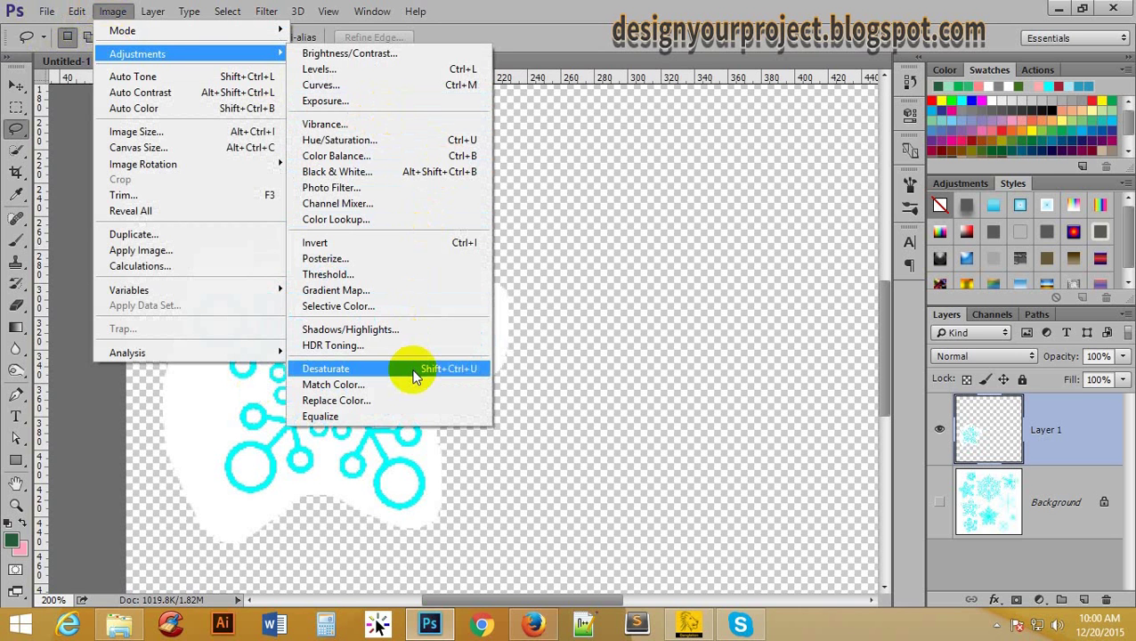
click(414, 370)
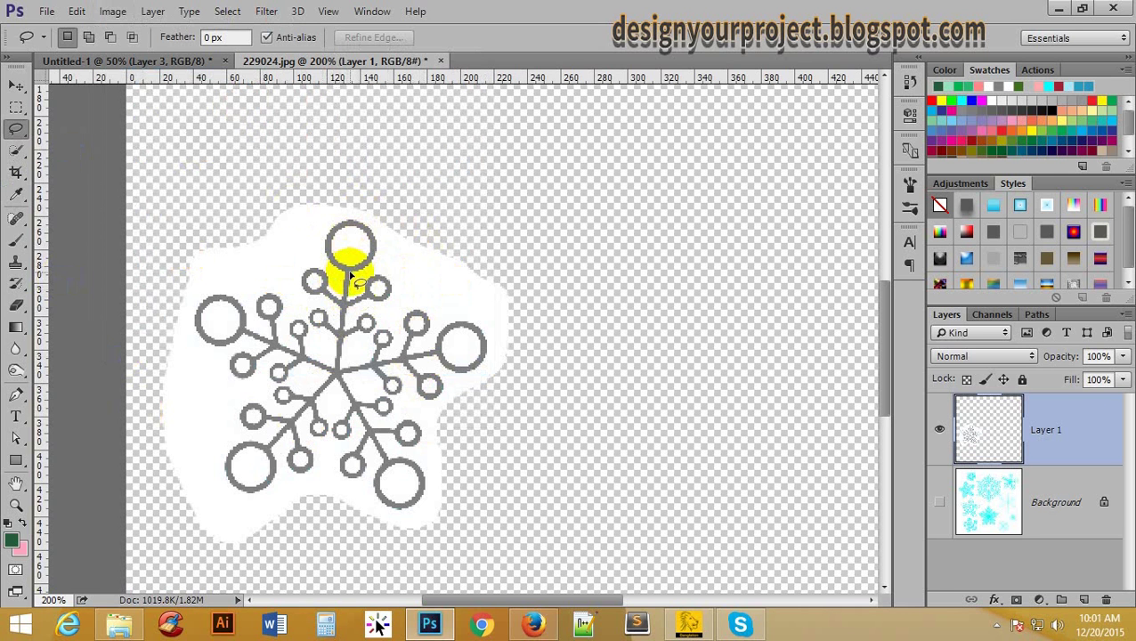
Step: Apply Levels, setting the white point from the background and the black point from the snowflake lines
click(111, 13)
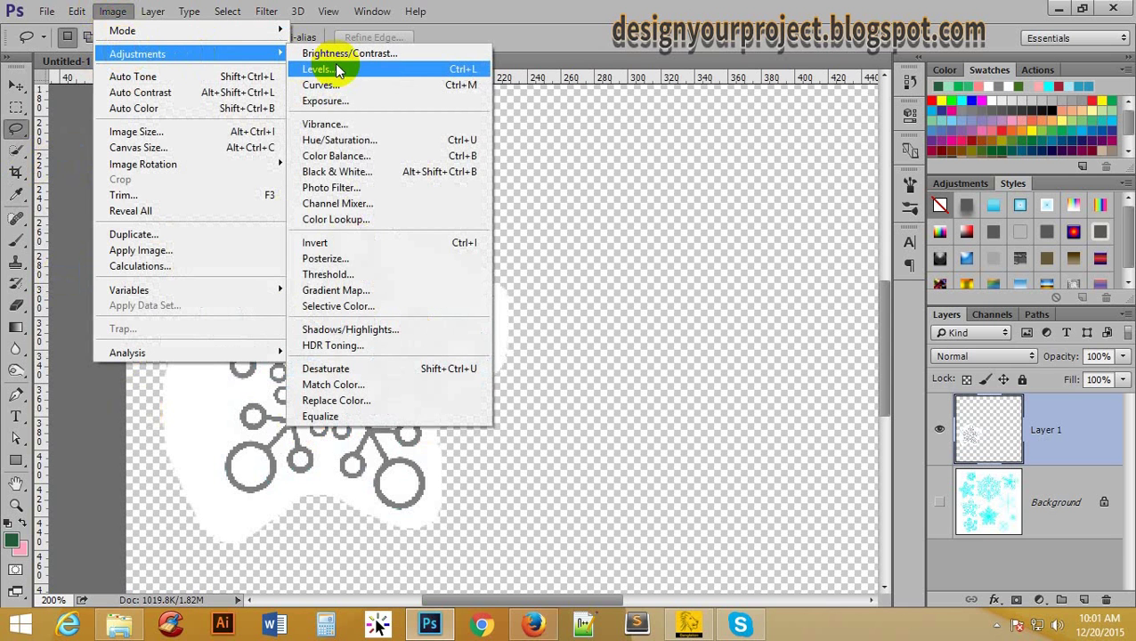
click(336, 70)
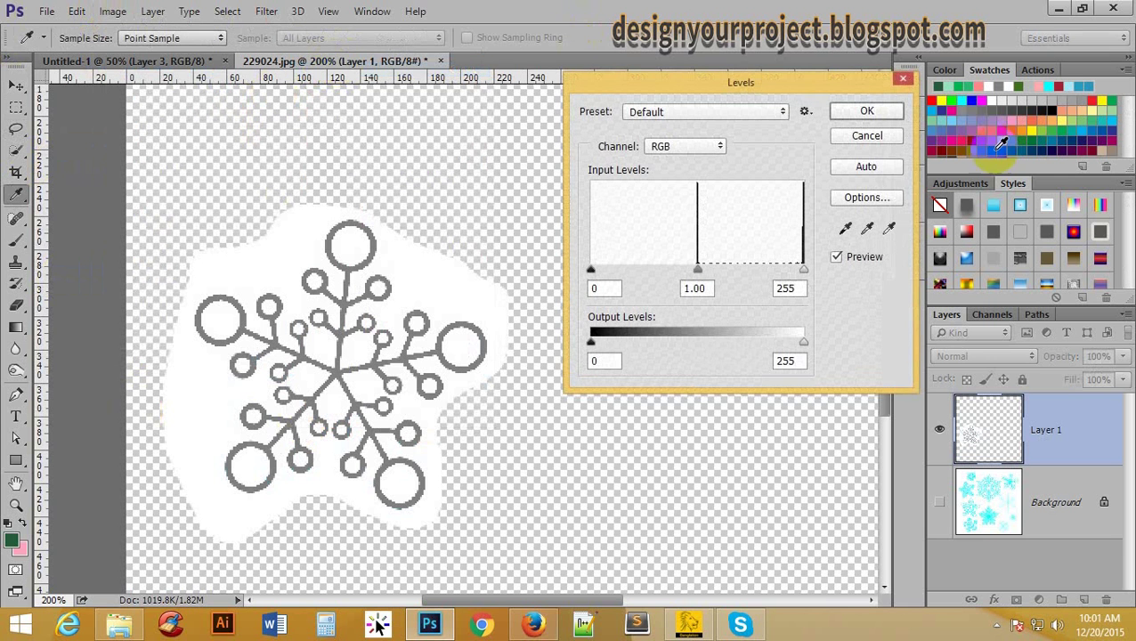
drag(787, 89, 722, 68)
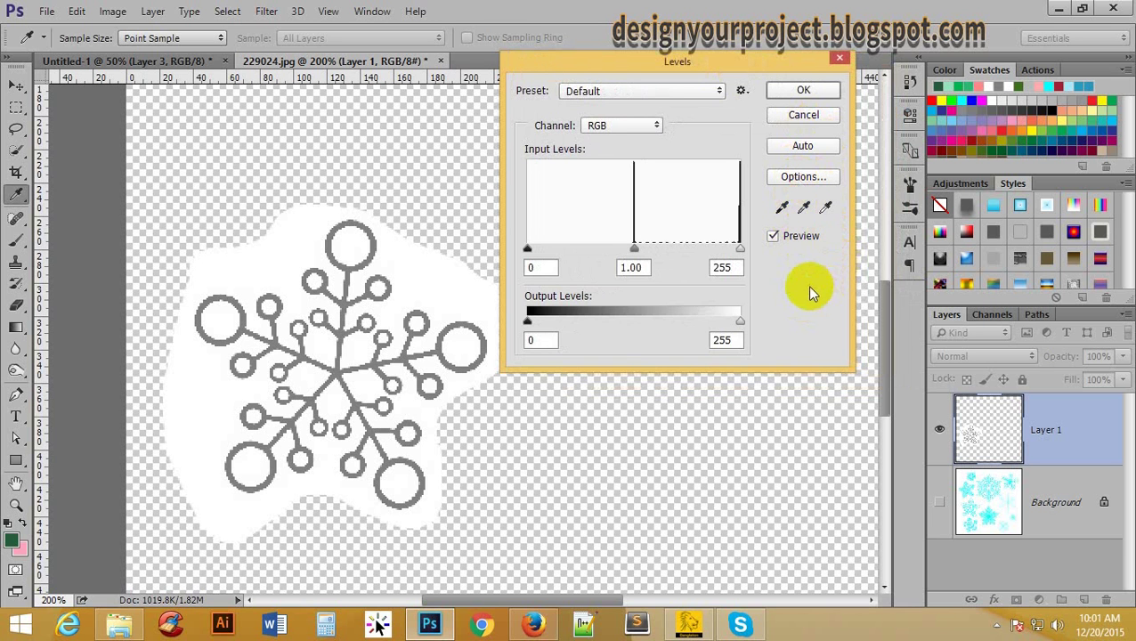
click(781, 207)
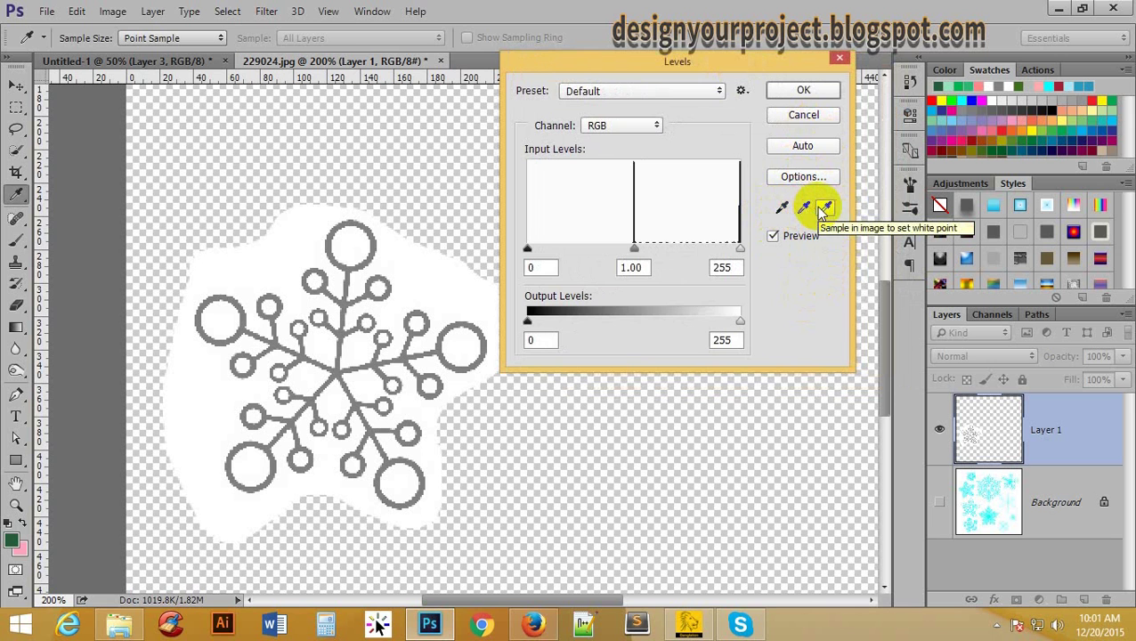
click(825, 209)
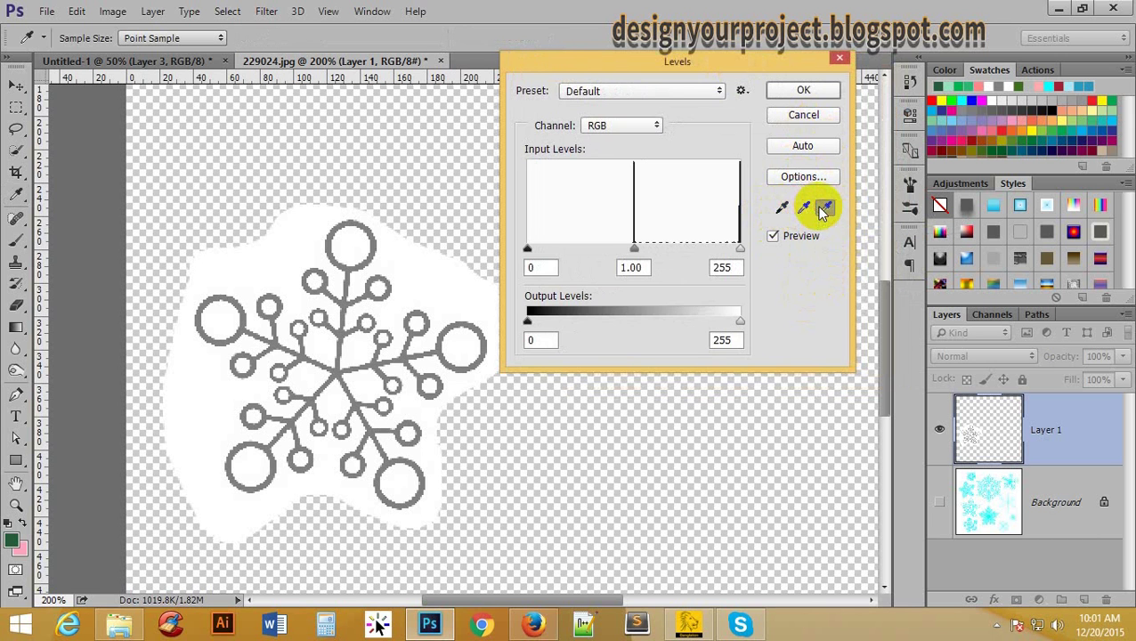
click(442, 278)
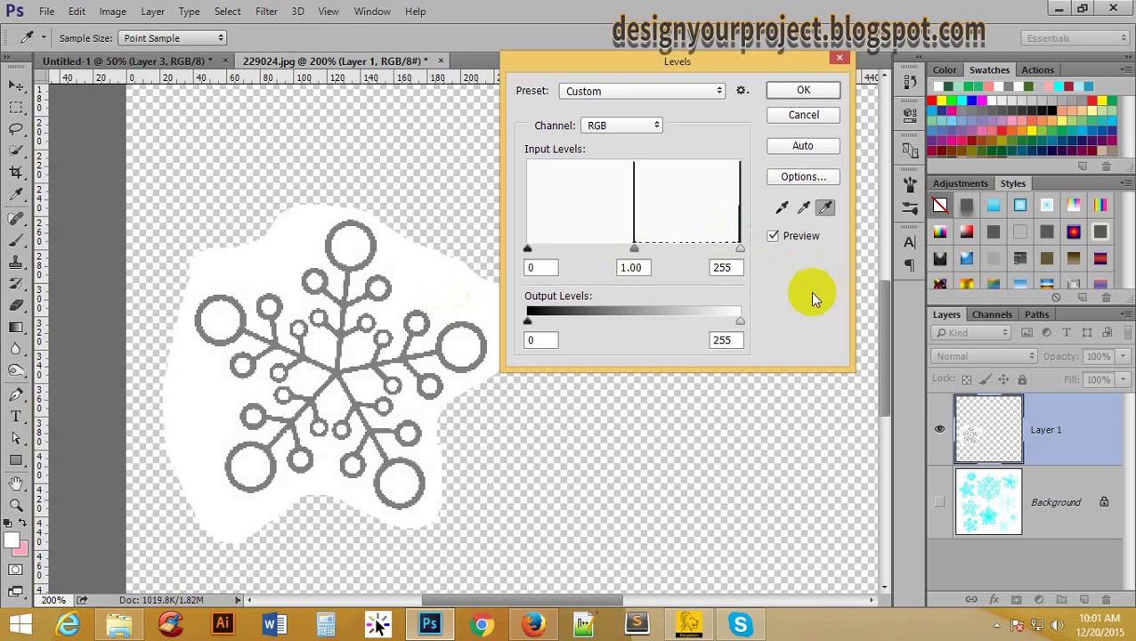
click(782, 208)
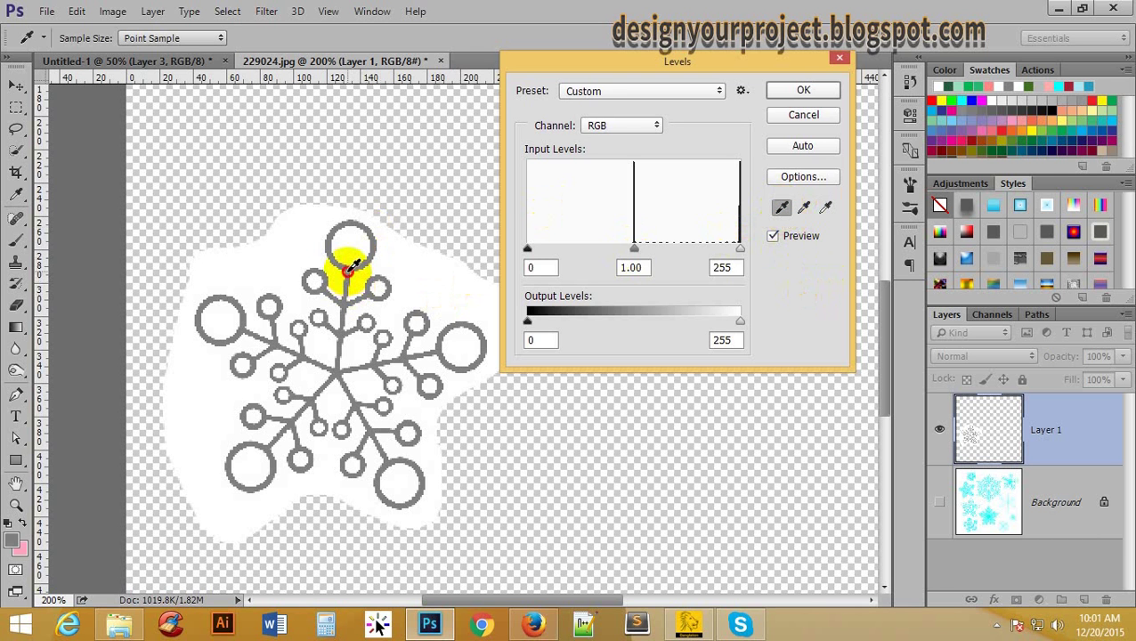
click(354, 267)
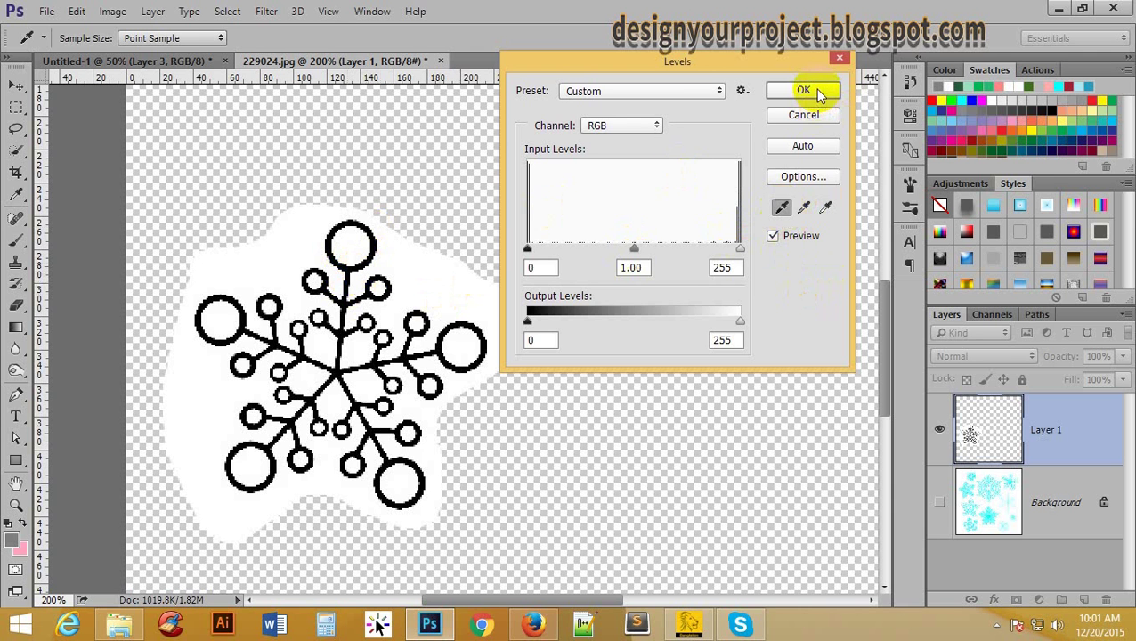
click(803, 91)
Step: Start a crop and pull the top, bottom and right edges in toward the snowflake
key(ctrl+minus)
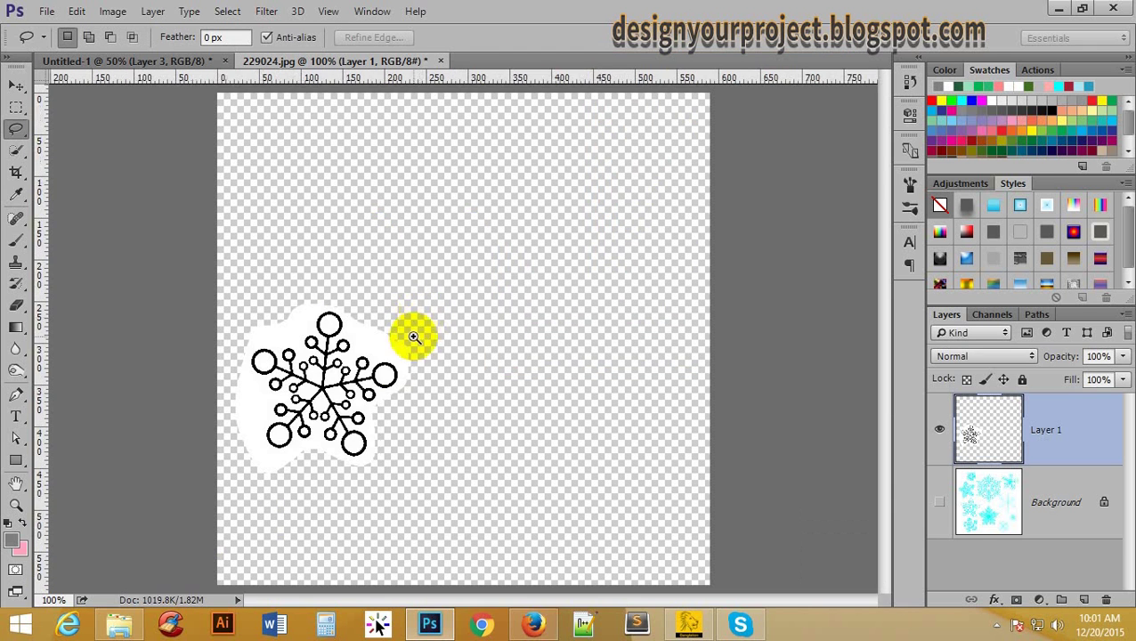
click(414, 337)
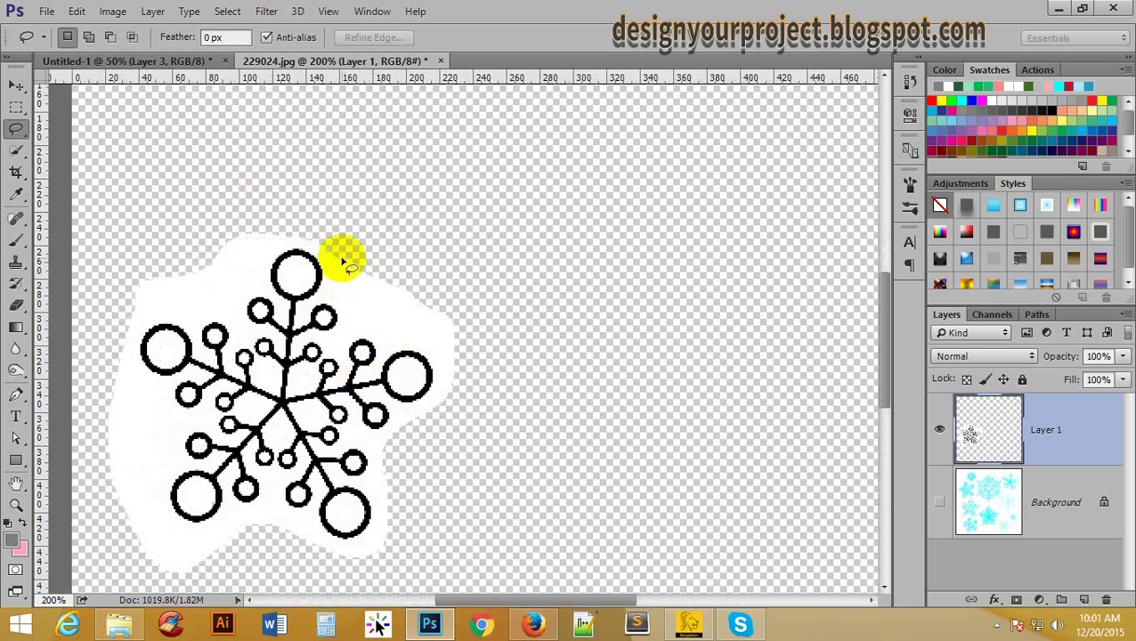
click(14, 176)
click(297, 356)
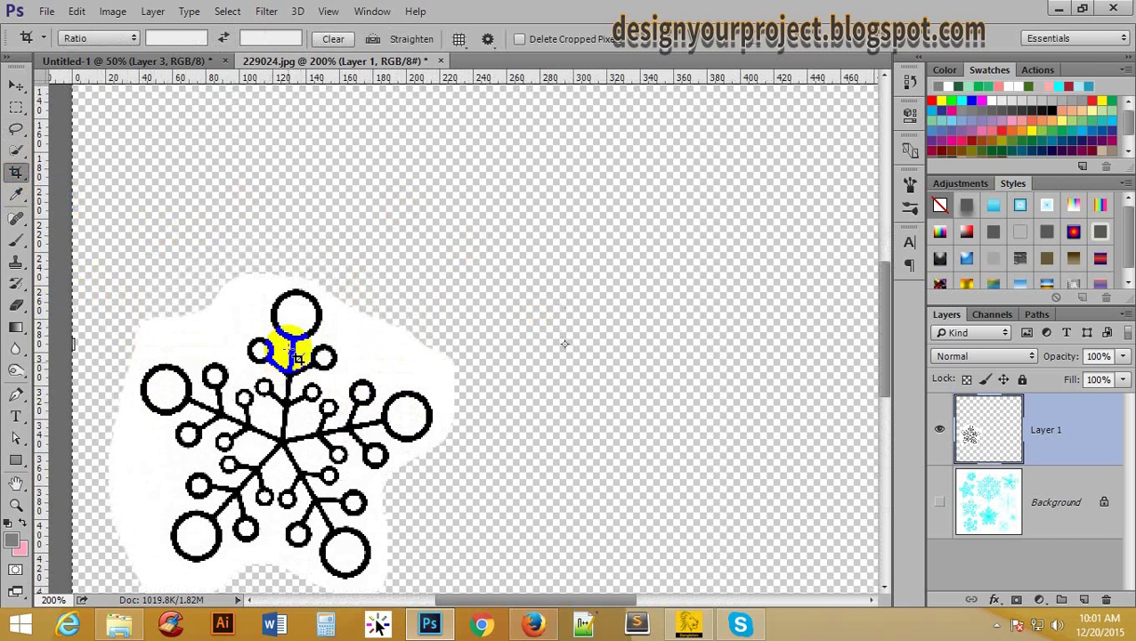
key(ctrl+minus)
key(ctrl+minus)
drag(459, 177, 453, 243)
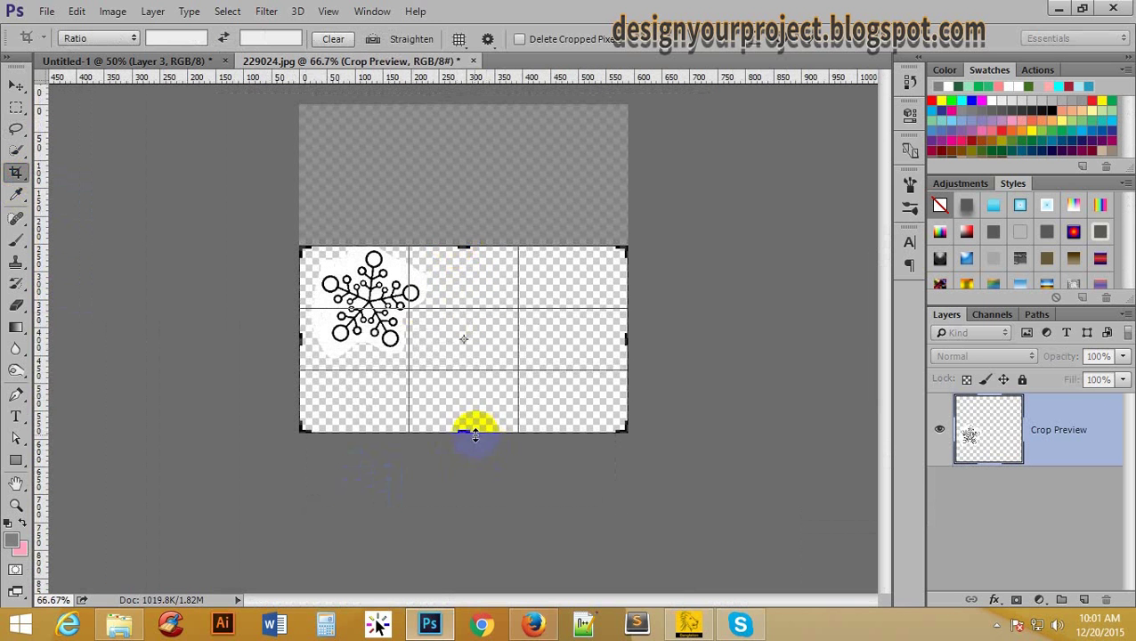
drag(474, 434, 469, 397)
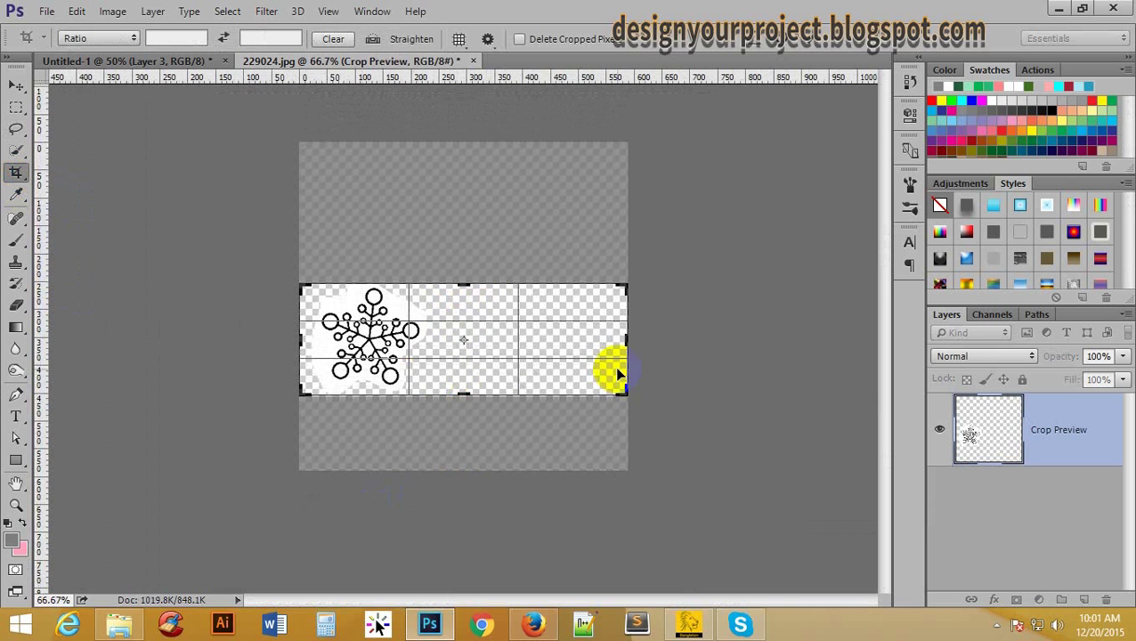
drag(619, 374, 487, 342)
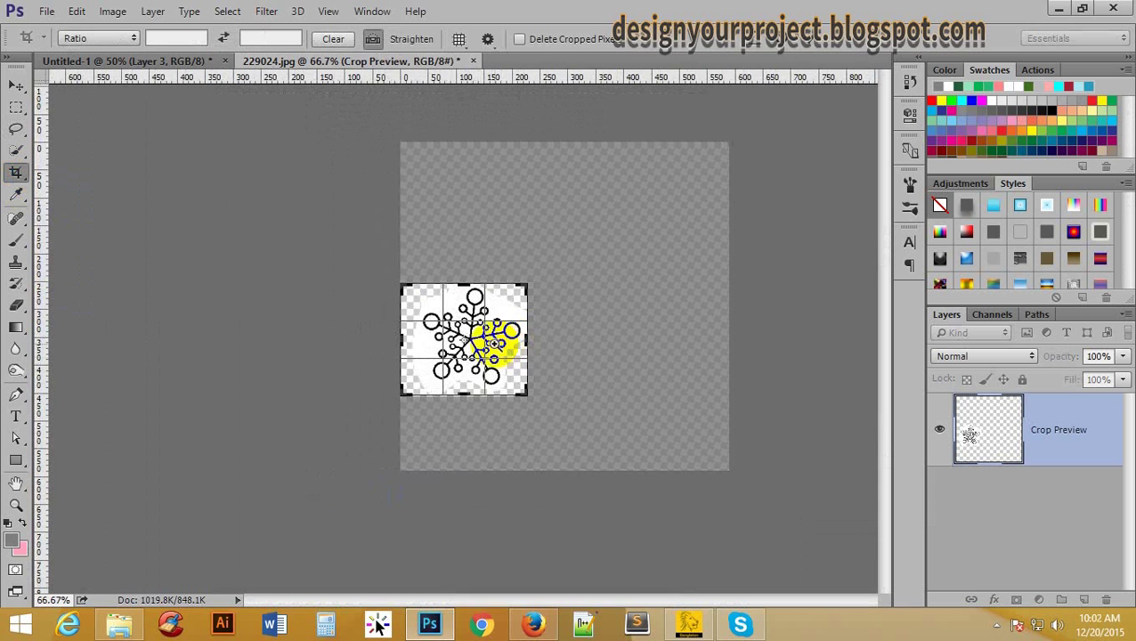
Step: Fine-tune all crop edges to 182 × 177 px and commit the crop
key(ctrl+plus)
key(ctrl+plus)
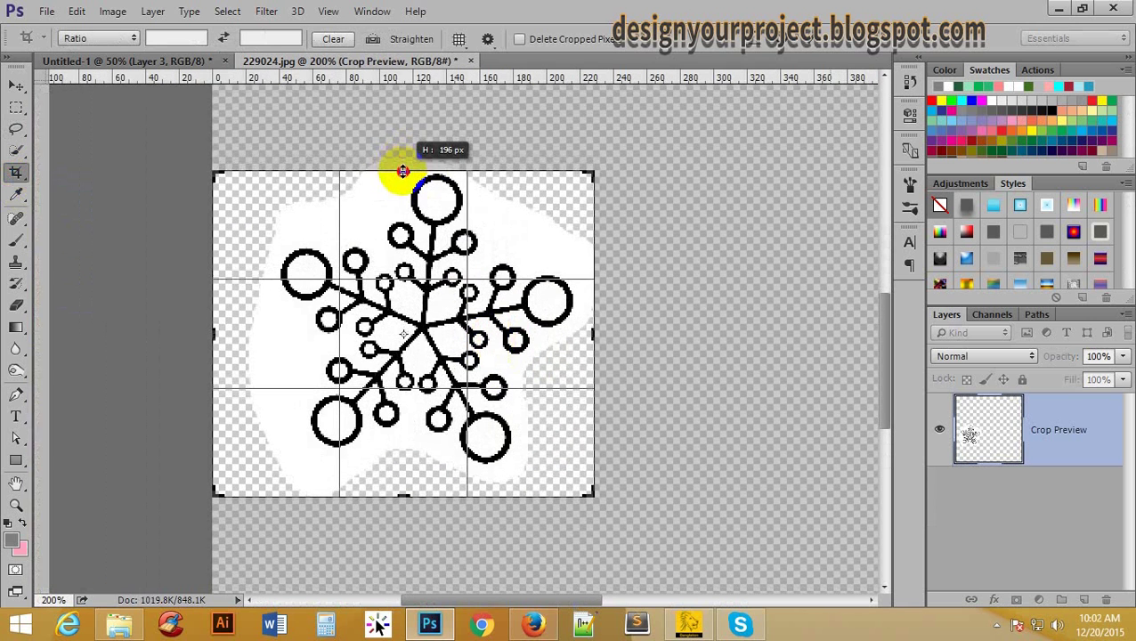
drag(403, 165, 402, 176)
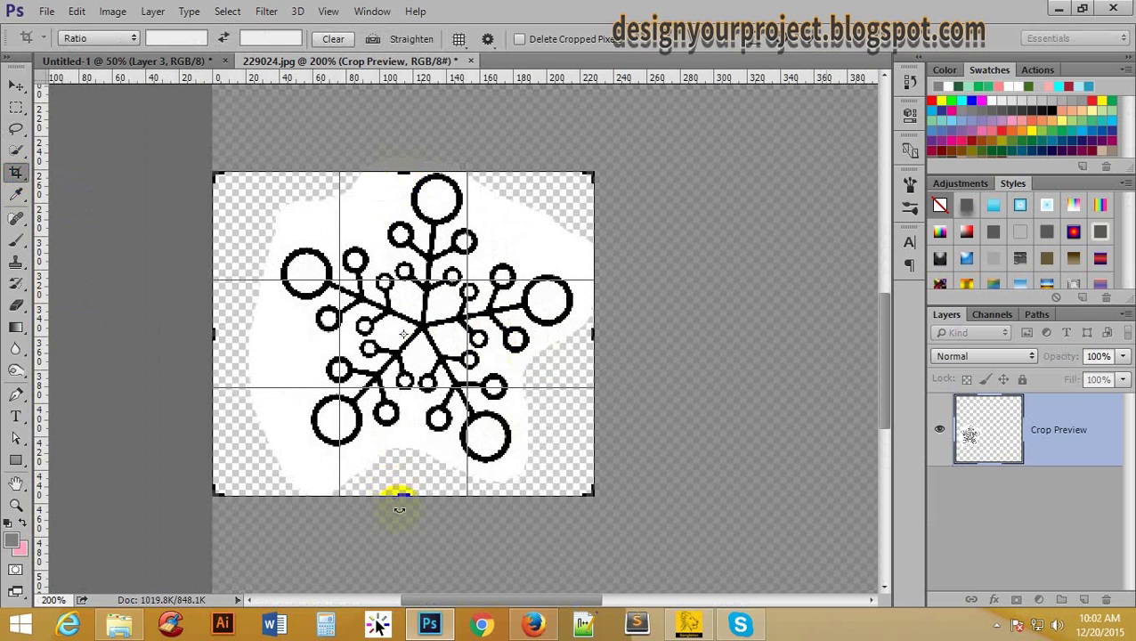
drag(399, 495, 409, 484)
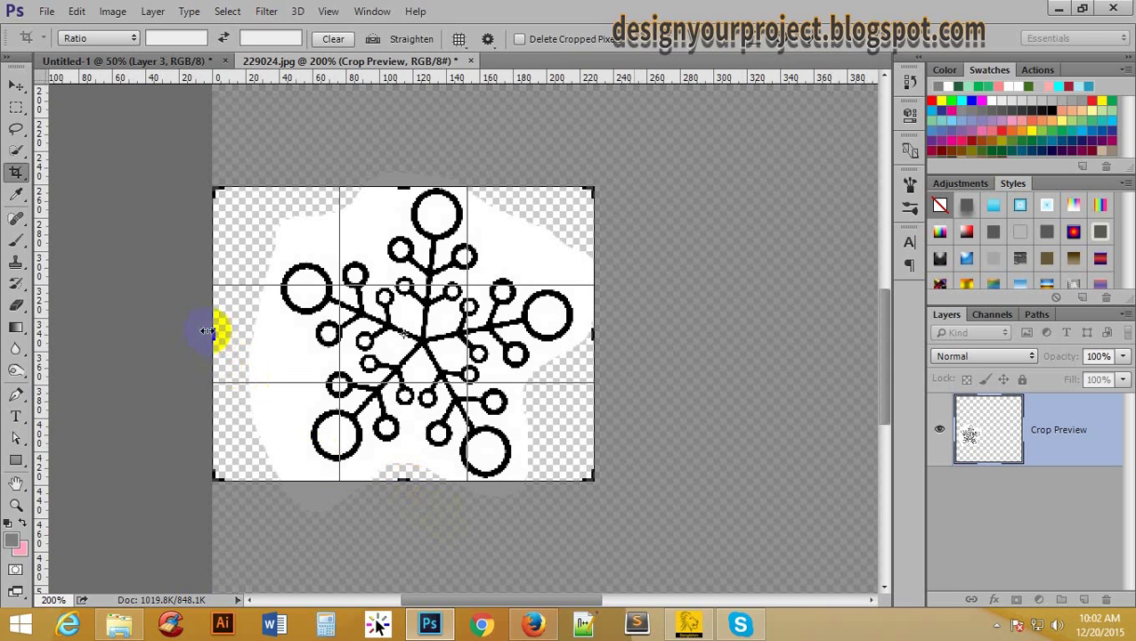
drag(207, 331, 228, 334)
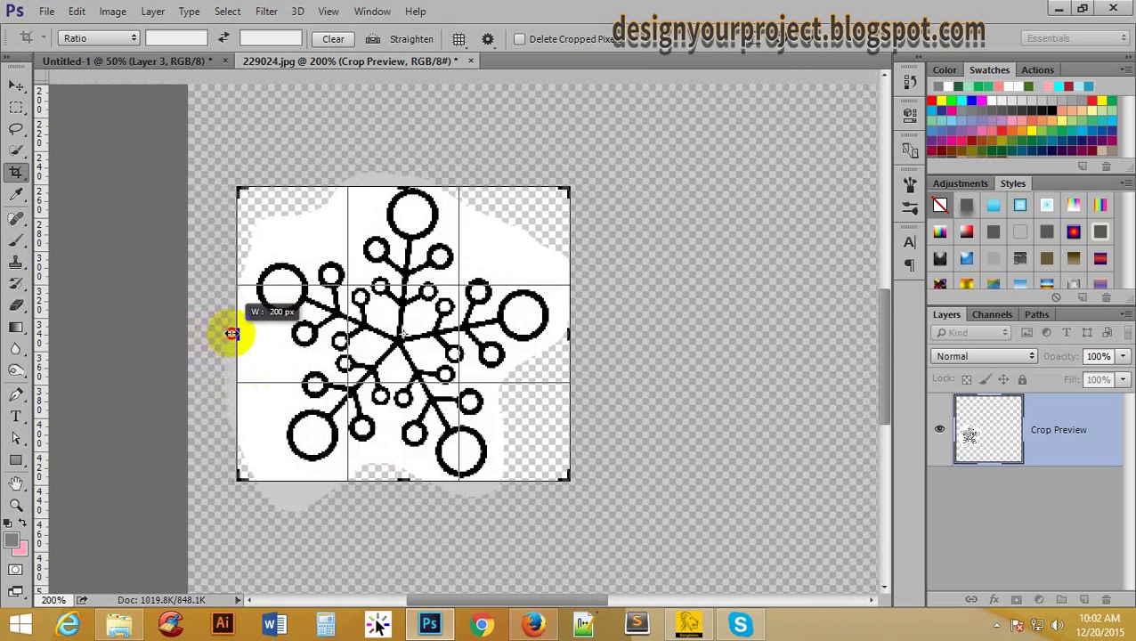
drag(228, 334, 239, 335)
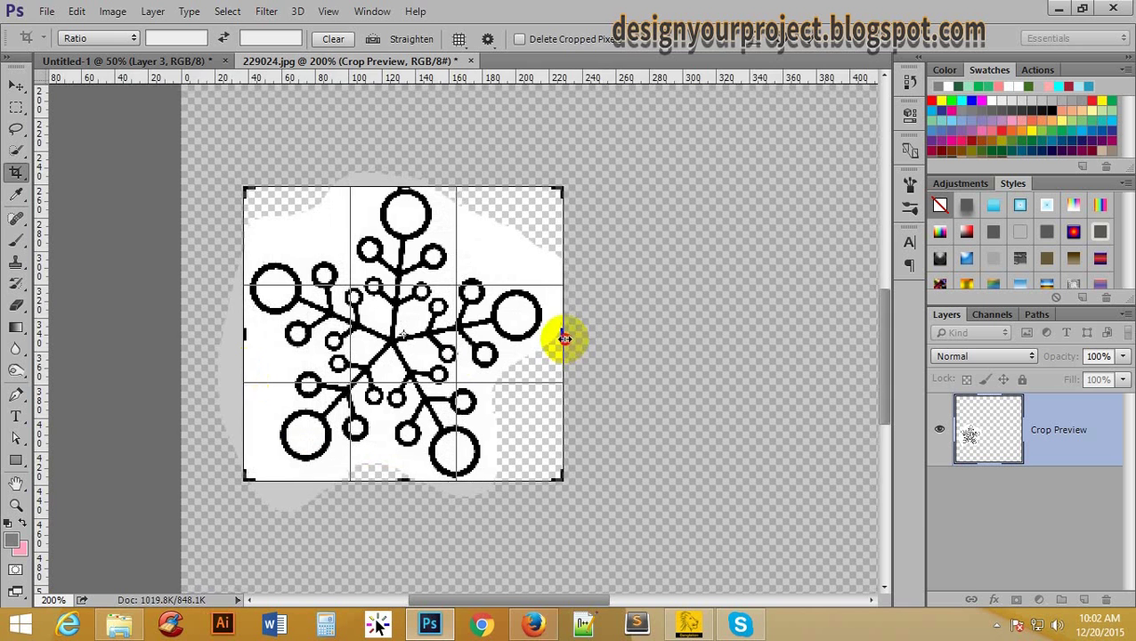
drag(562, 335, 556, 338)
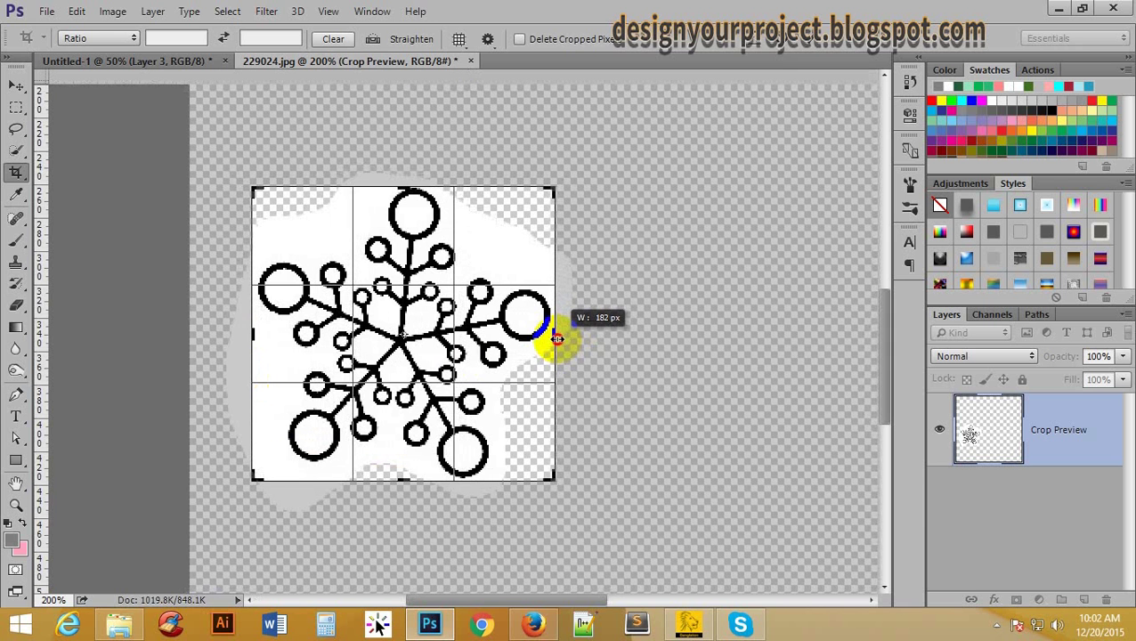
key(Return)
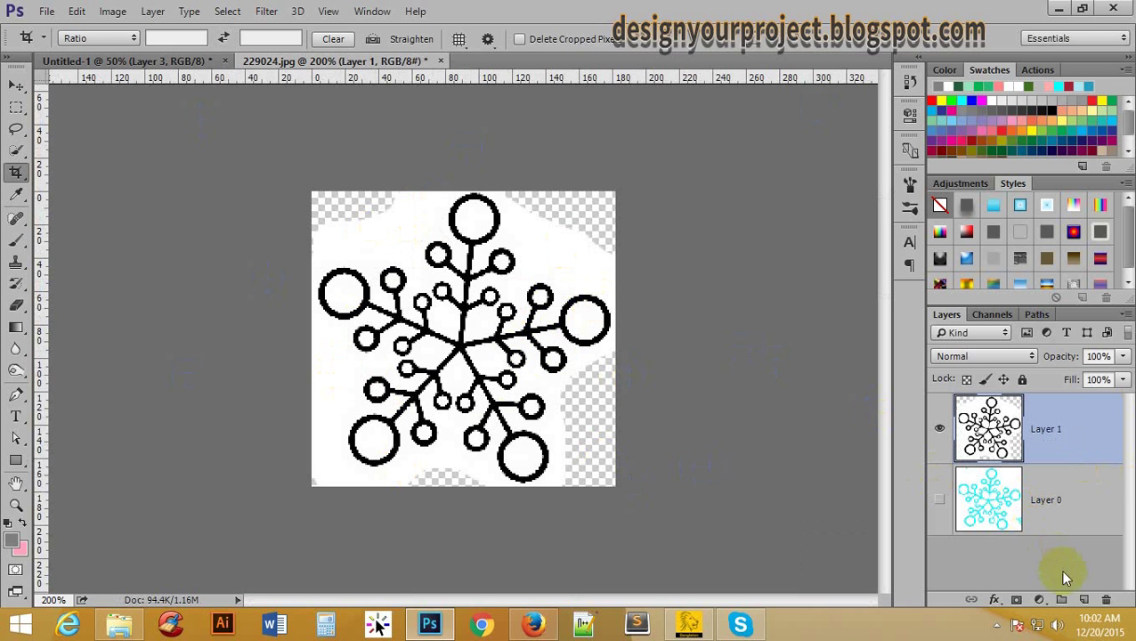
Step: Add a new layer beneath Layer 1 and set the foreground colour to pure white
click(1081, 599)
drag(1065, 407, 1068, 503)
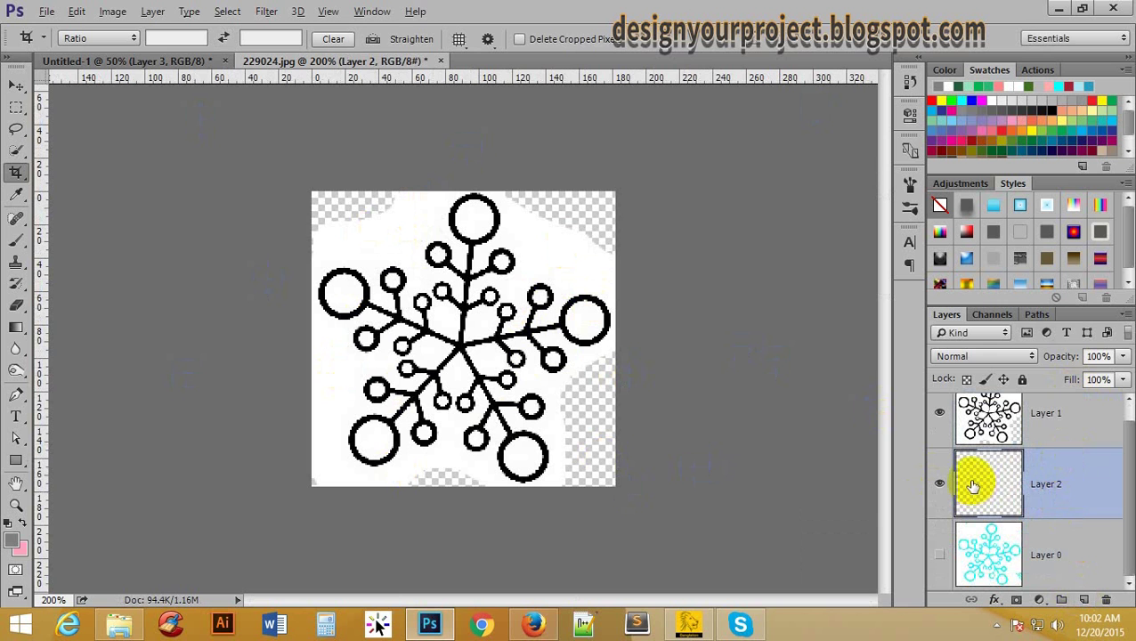
key(alt+BackSpace)
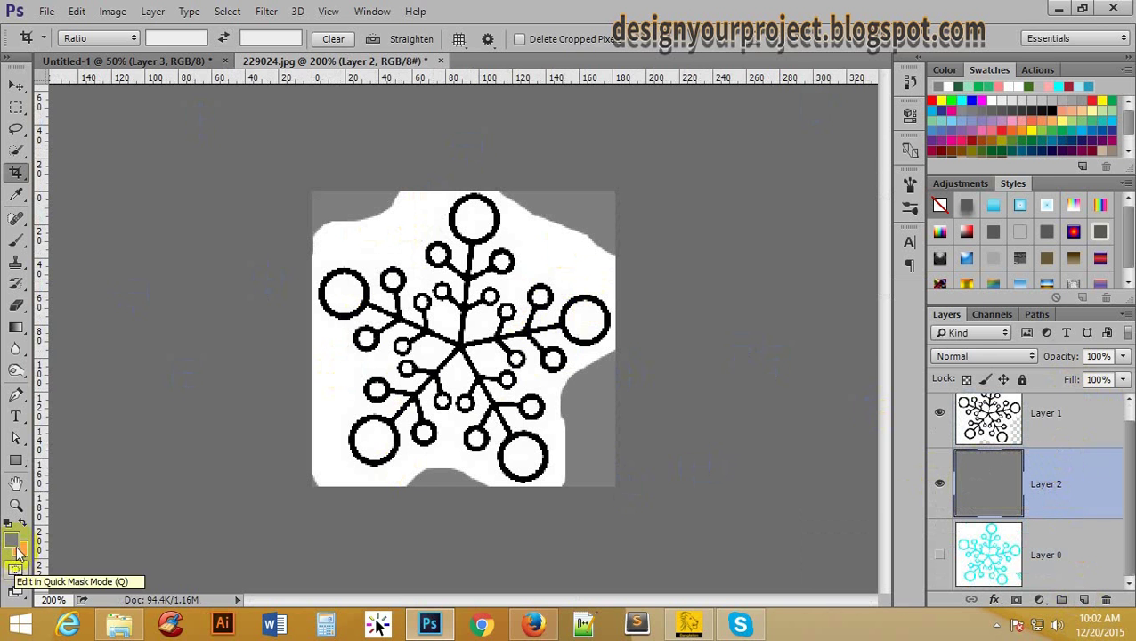
click(13, 539)
click(601, 95)
drag(601, 95, 588, 82)
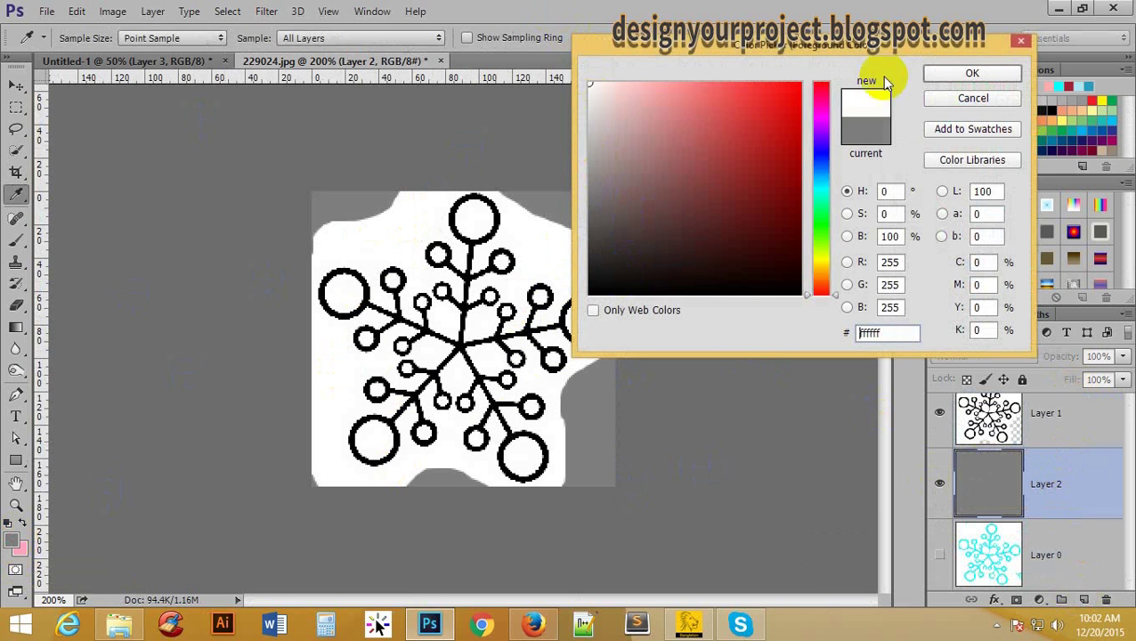
click(972, 73)
Step: Fill the new layer with white and merge it with Layer 1 using Ctrl+E
key(c)
key(alt+BackSpace)
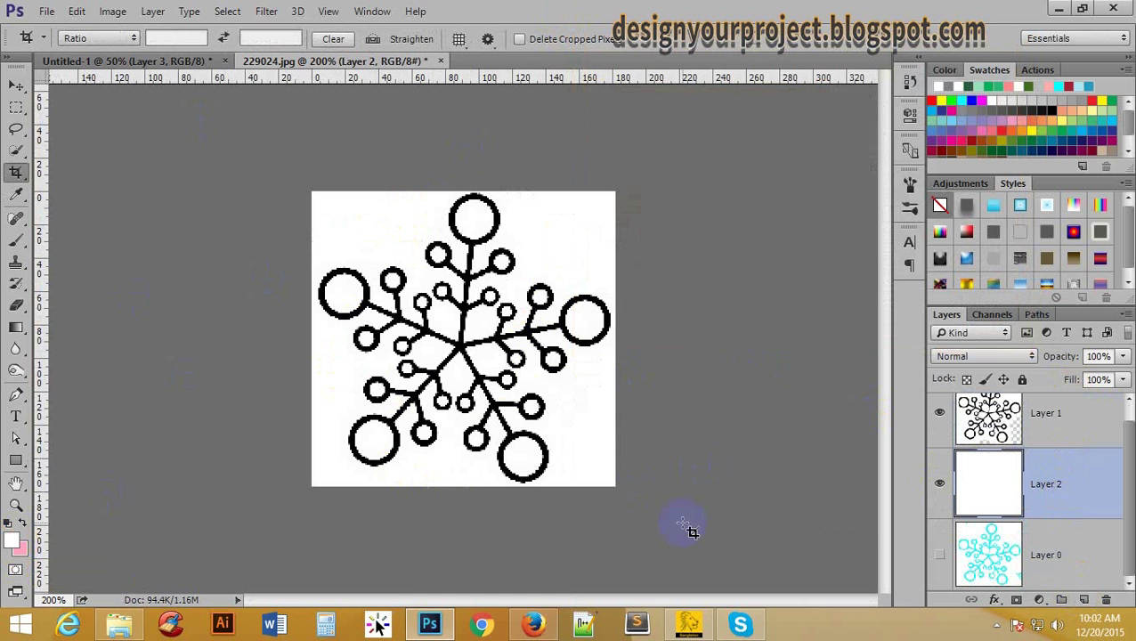
shift+click(1089, 420)
key(ctrl+e)
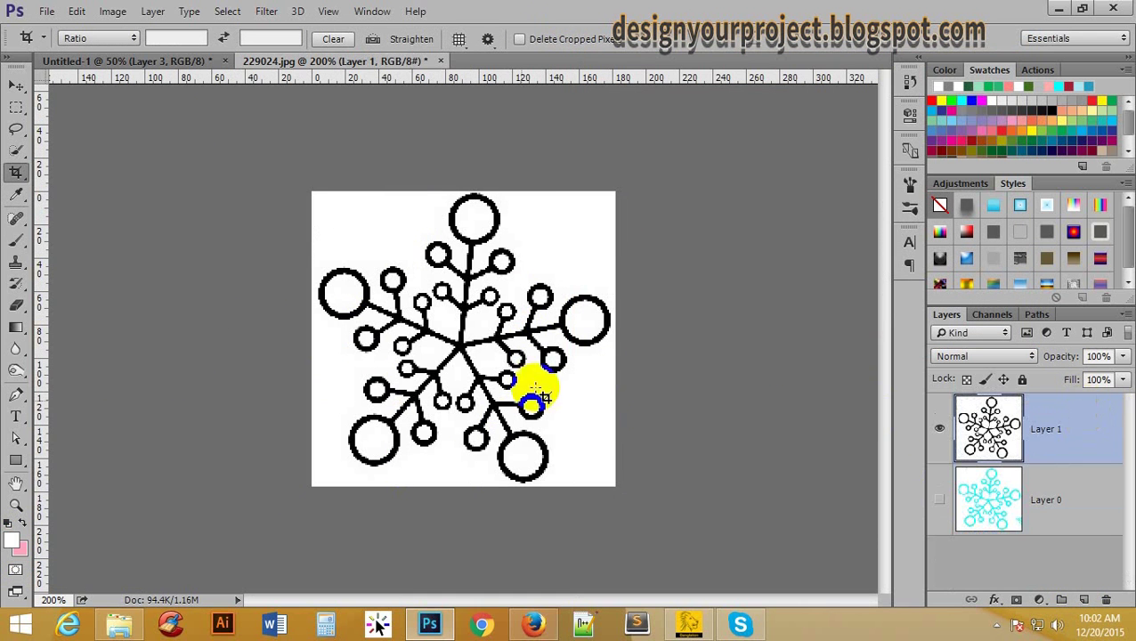
Step: Define the snowflake as a brush preset named '123' via Edit > Define Brush Preset
click(77, 12)
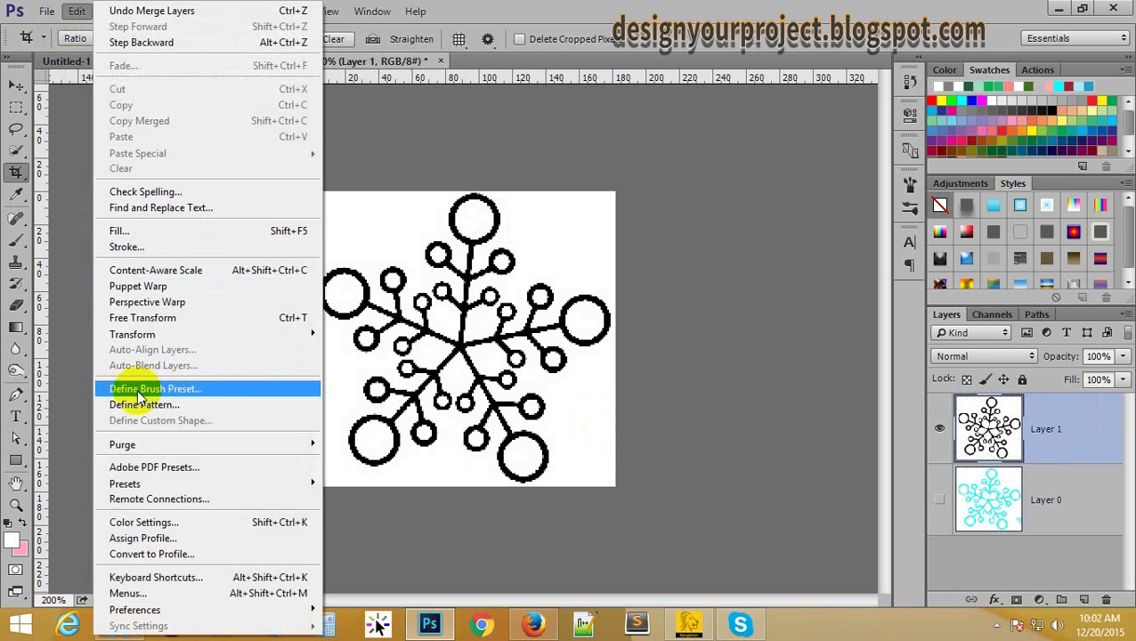
click(174, 390)
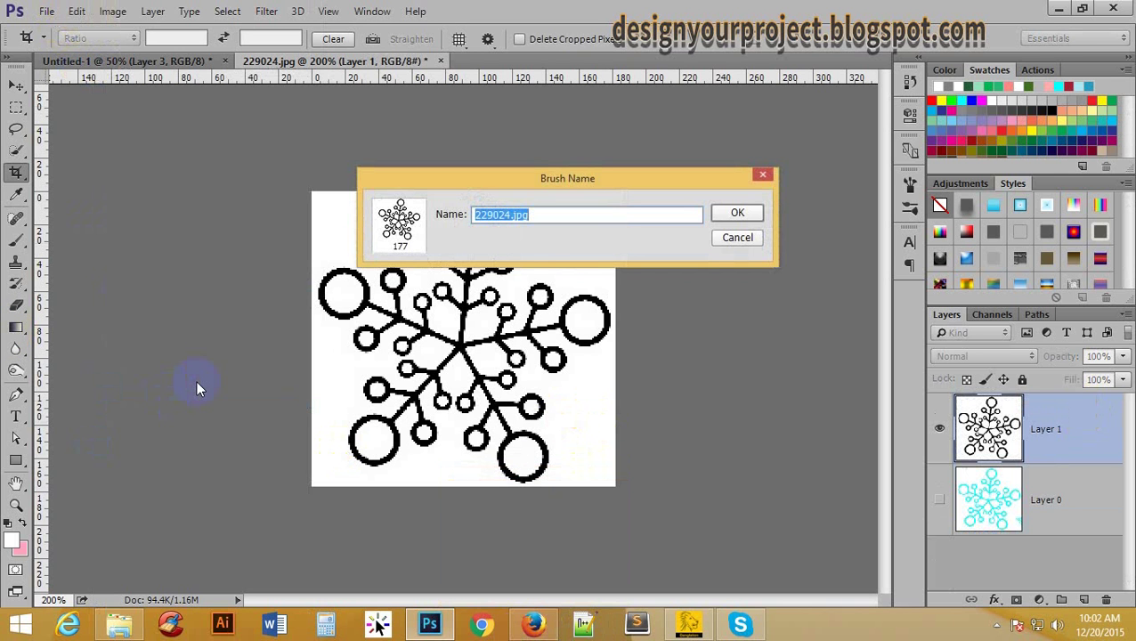
text(123)
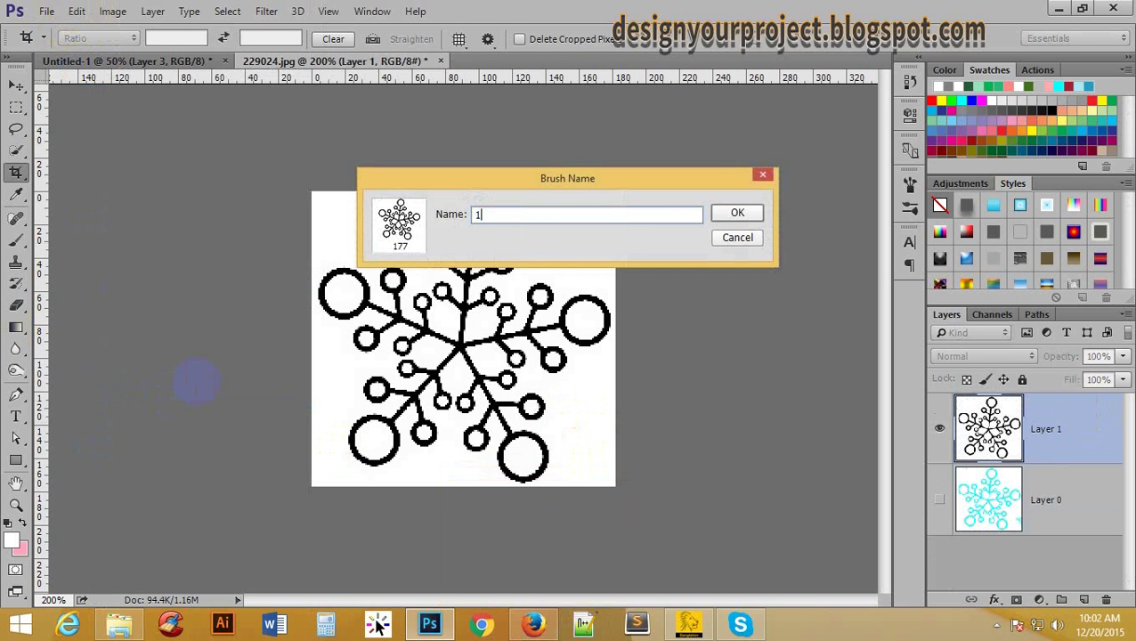
click(751, 216)
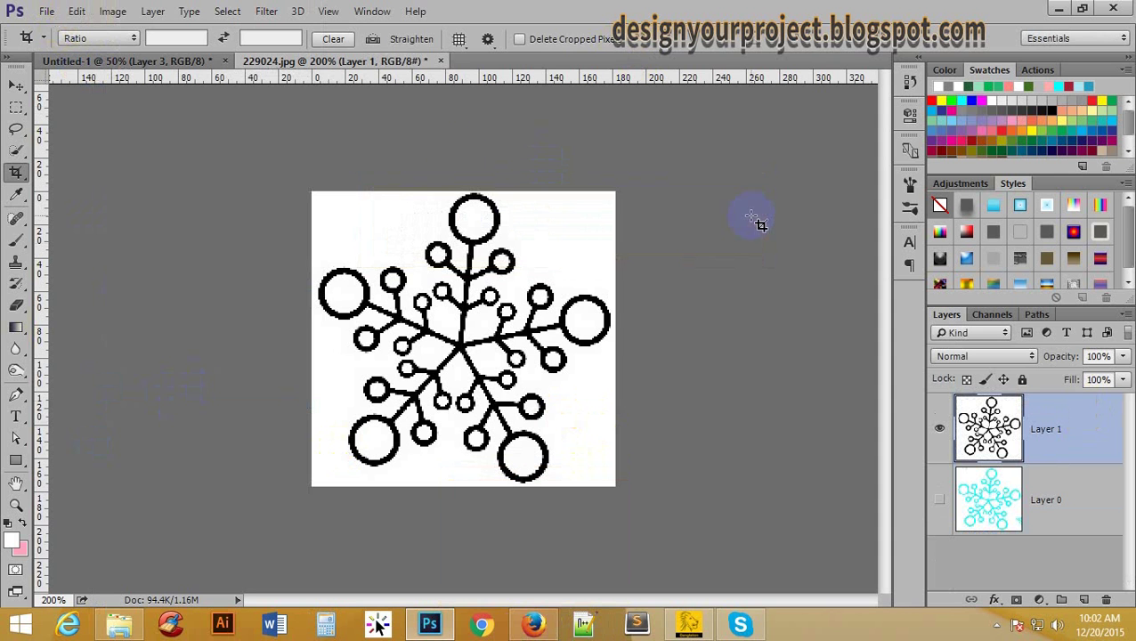
Step: Create new document Untitled-2, fill it white, add an empty Layer 2 and select the Brush
click(16, 85)
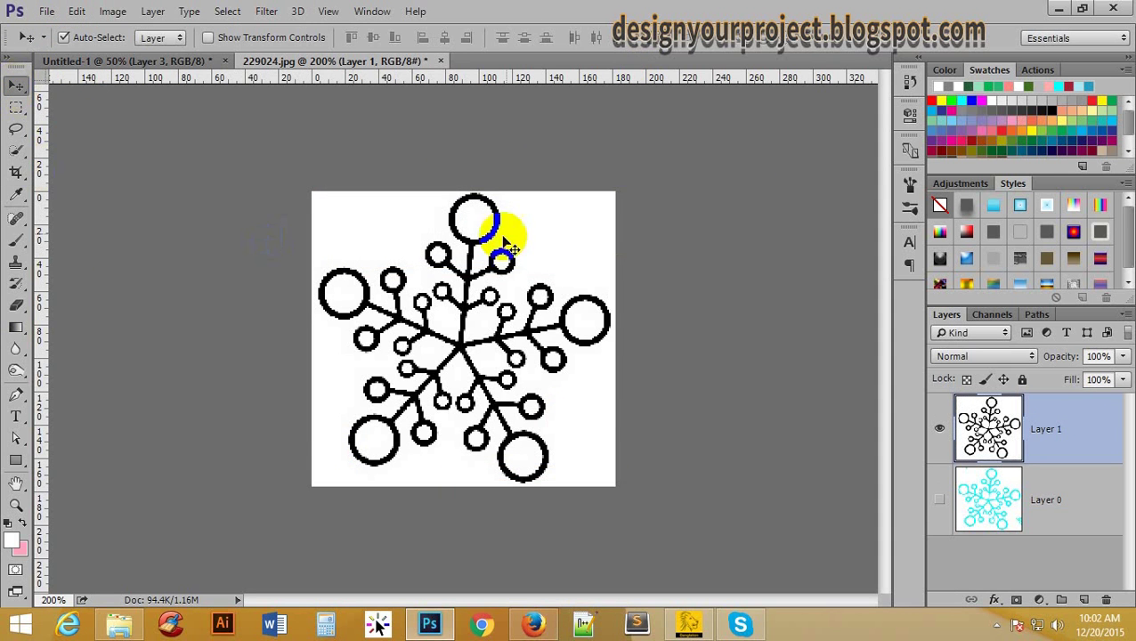
click(45, 11)
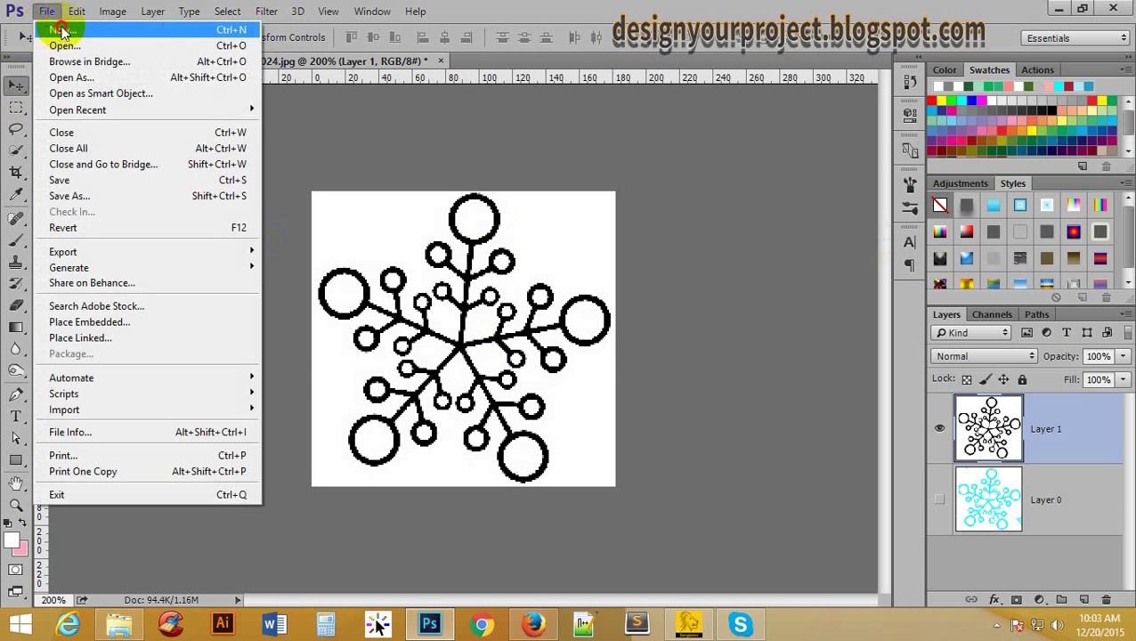
click(60, 31)
click(679, 75)
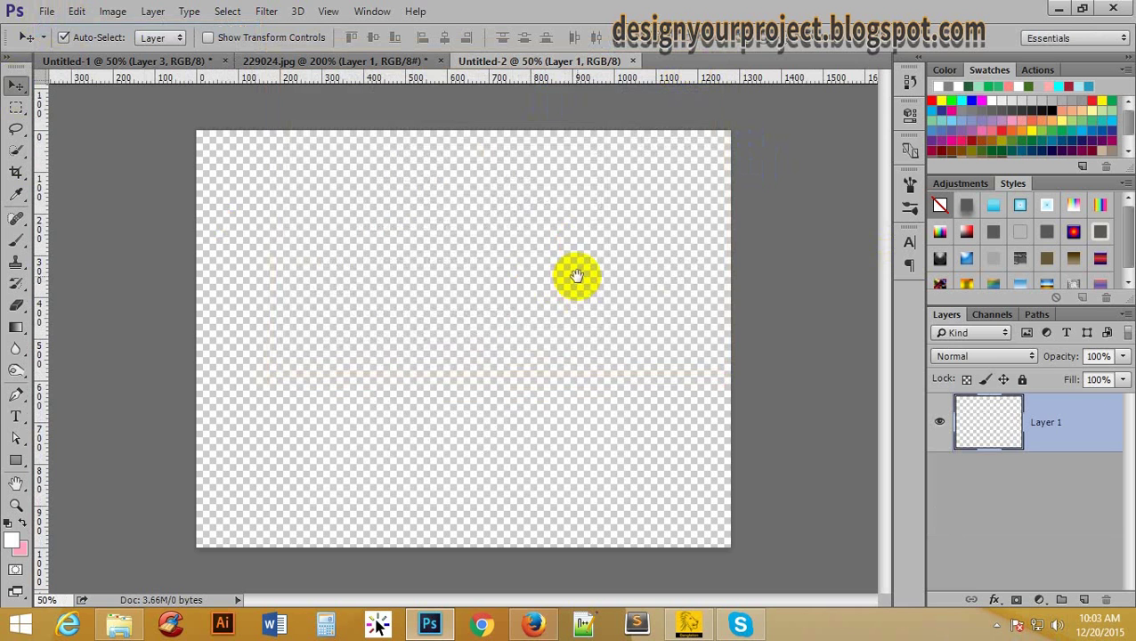
key(alt+BackSpace)
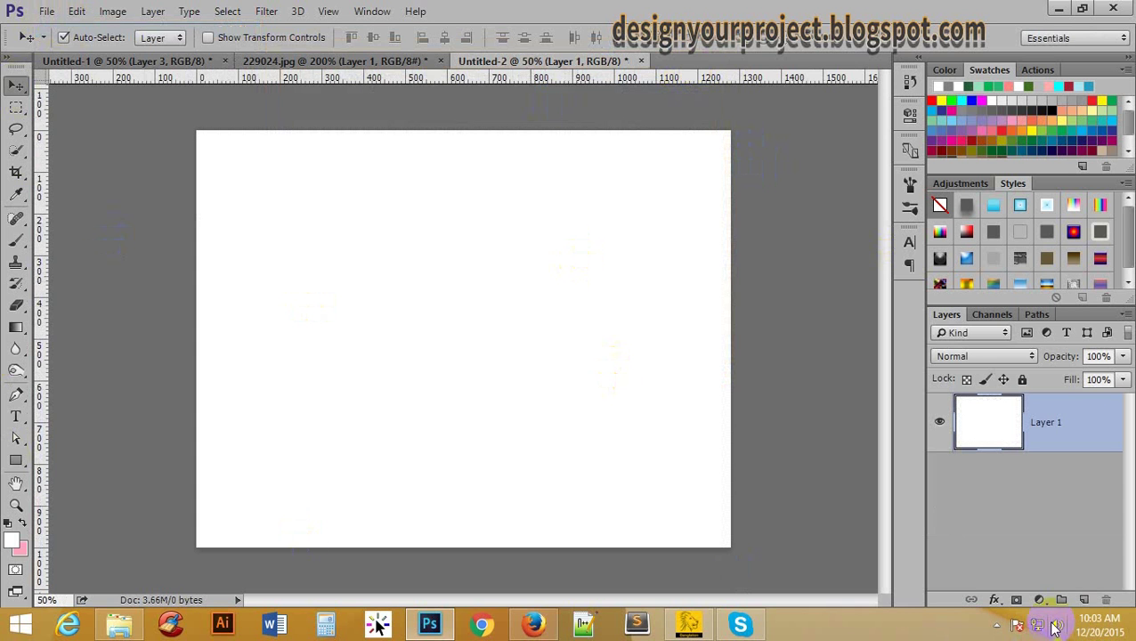
click(1082, 602)
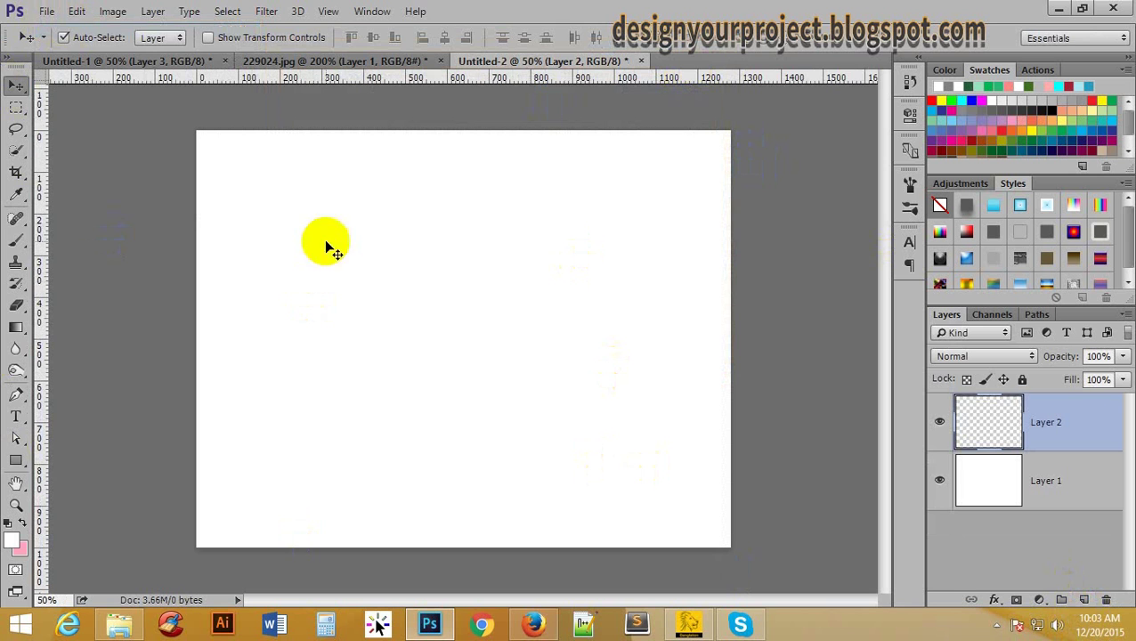
click(18, 238)
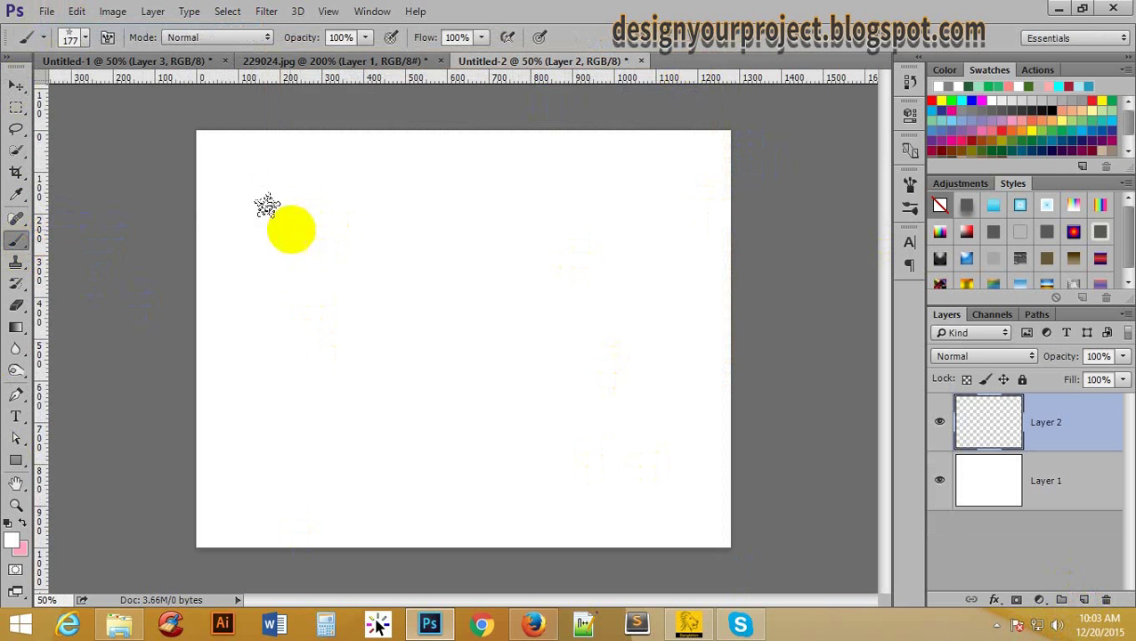
Step: Set the foreground colour to purple PANTONE 667 C from Color Libraries
click(11, 538)
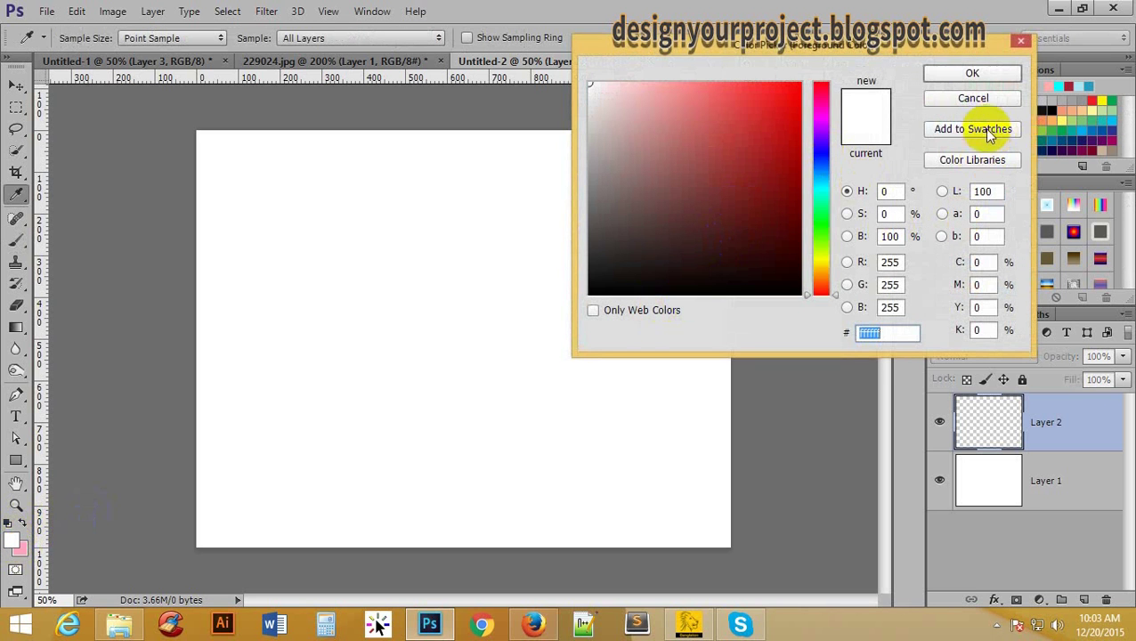
click(965, 157)
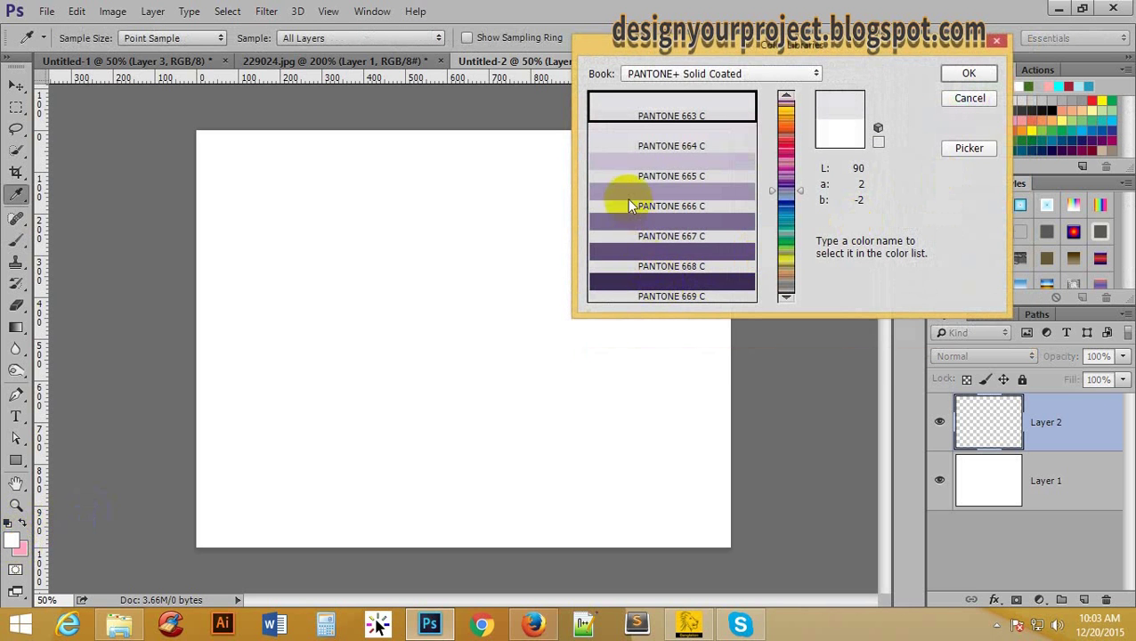
click(647, 220)
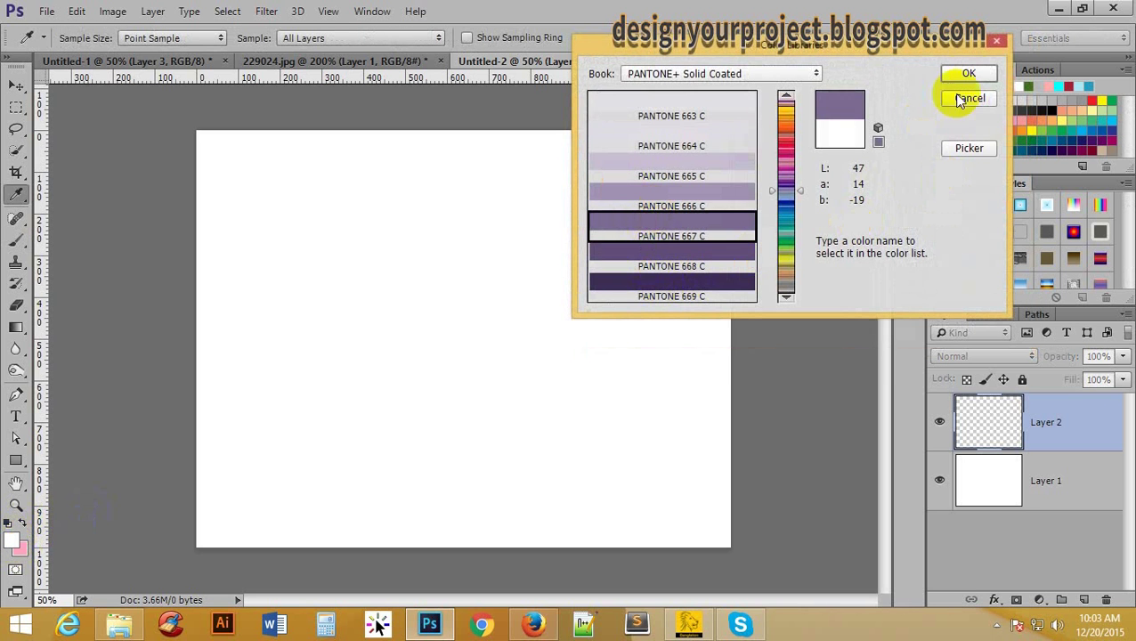
click(969, 73)
Step: Stamp ten trial purple snowflakes across the canvas plus a long diagonal stroke
click(271, 198)
click(374, 303)
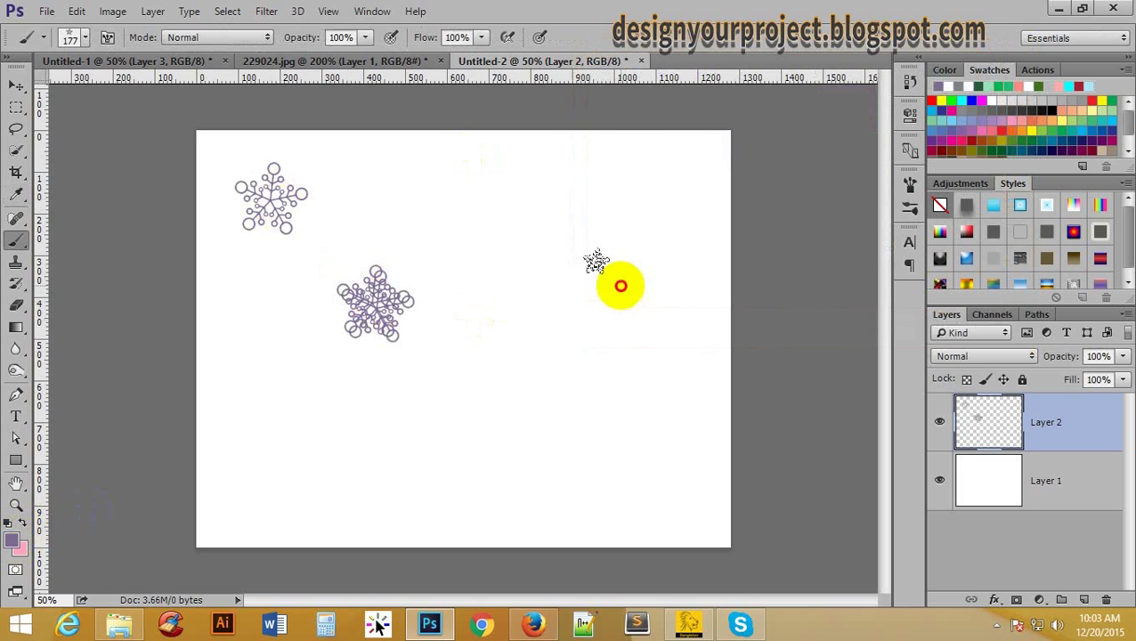
click(621, 282)
click(570, 169)
click(433, 169)
click(467, 244)
click(509, 369)
click(512, 436)
click(380, 445)
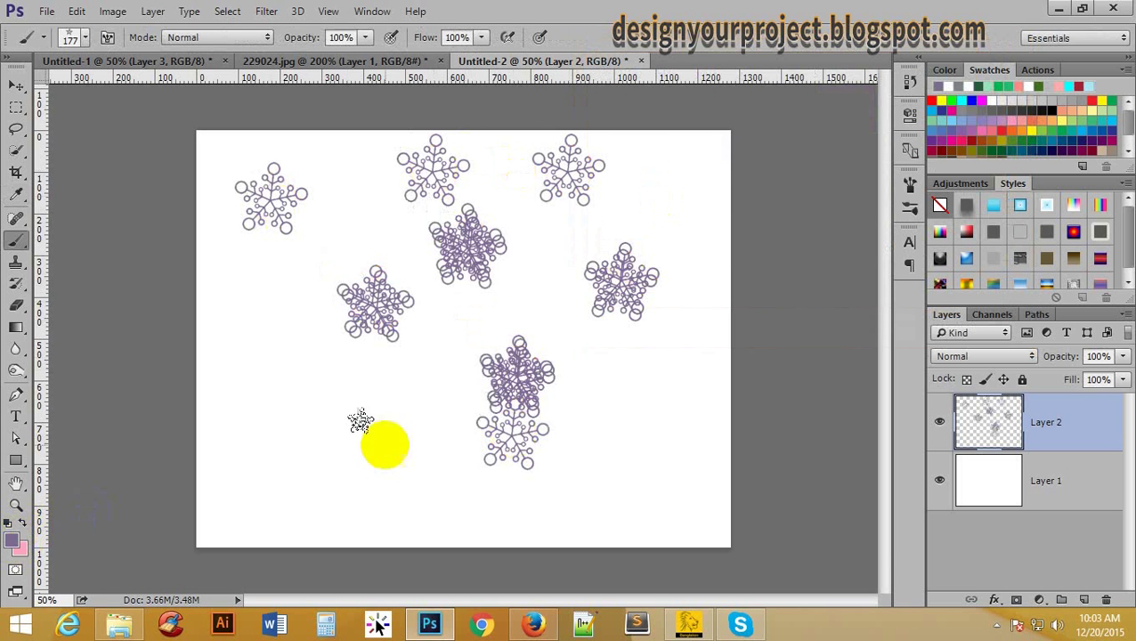
click(294, 436)
click(579, 285)
click(577, 284)
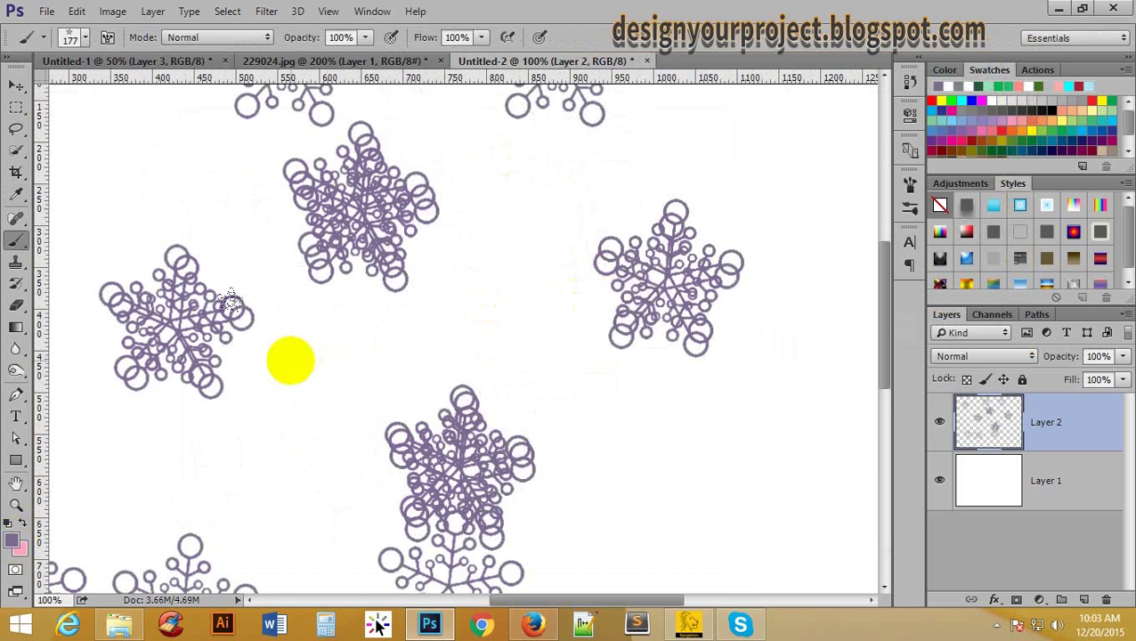
drag(293, 365, 704, 191)
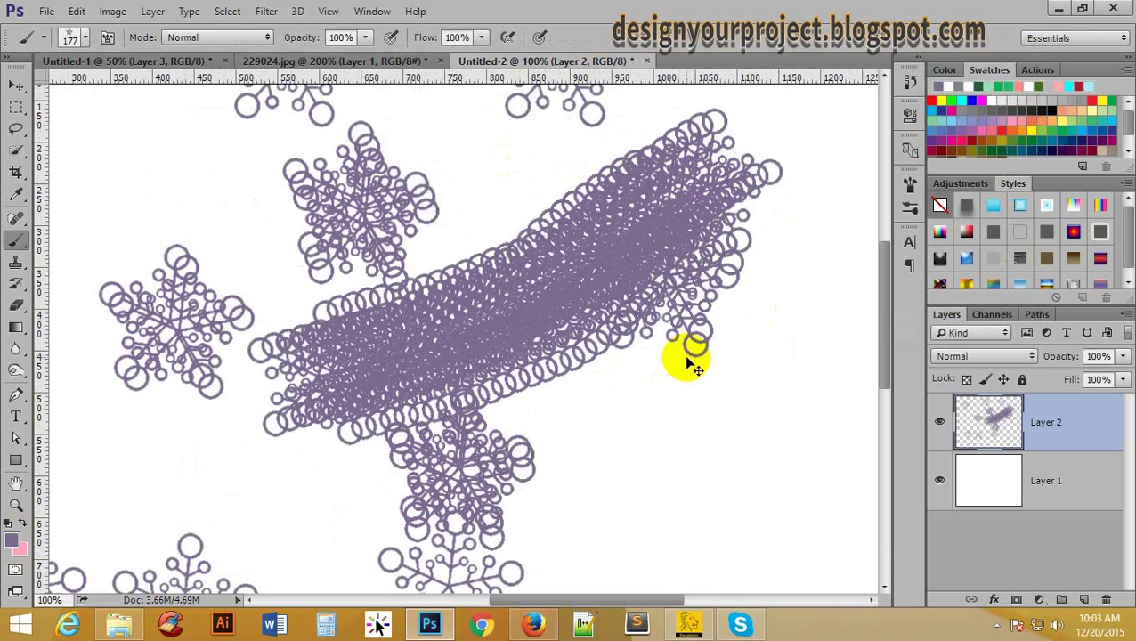
Step: Undo the diagonal stroke and all trial snowflake stamps, leaving Layer 2 blank
key(ctrl+z)
key(ctrl+alt+z)
key(ctrl+alt+z)
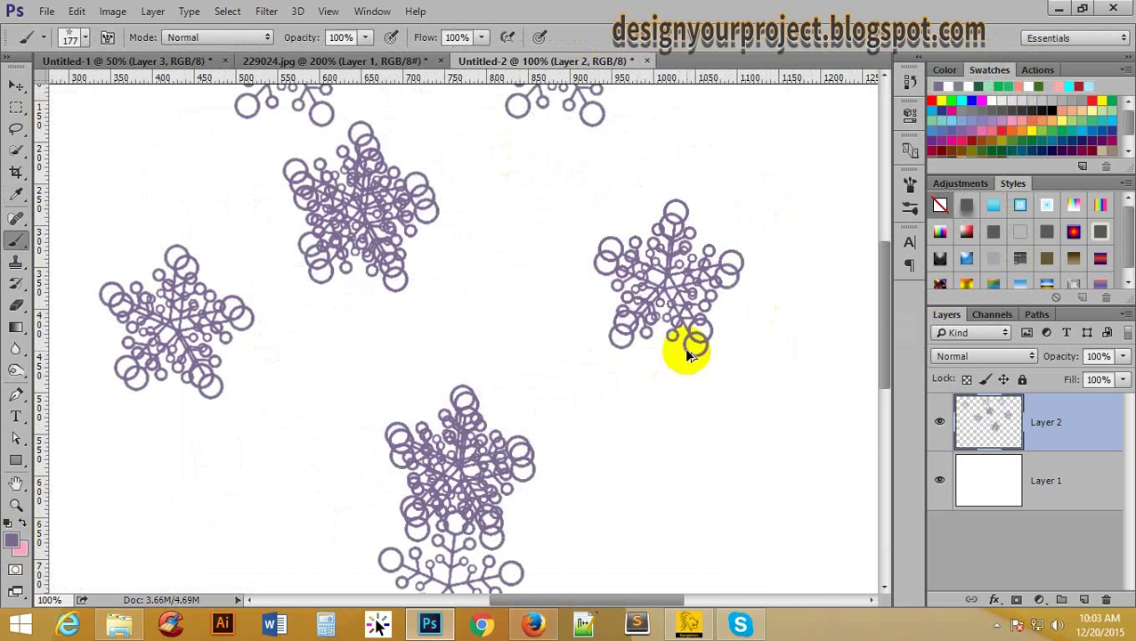
key(ctrl+alt+z)
key(ctrl+alt+z)
key(ctrl+alt+z)
key(ctrl+alt+z)
key(ctrl+alt+z)
key(ctrl+alt+z)
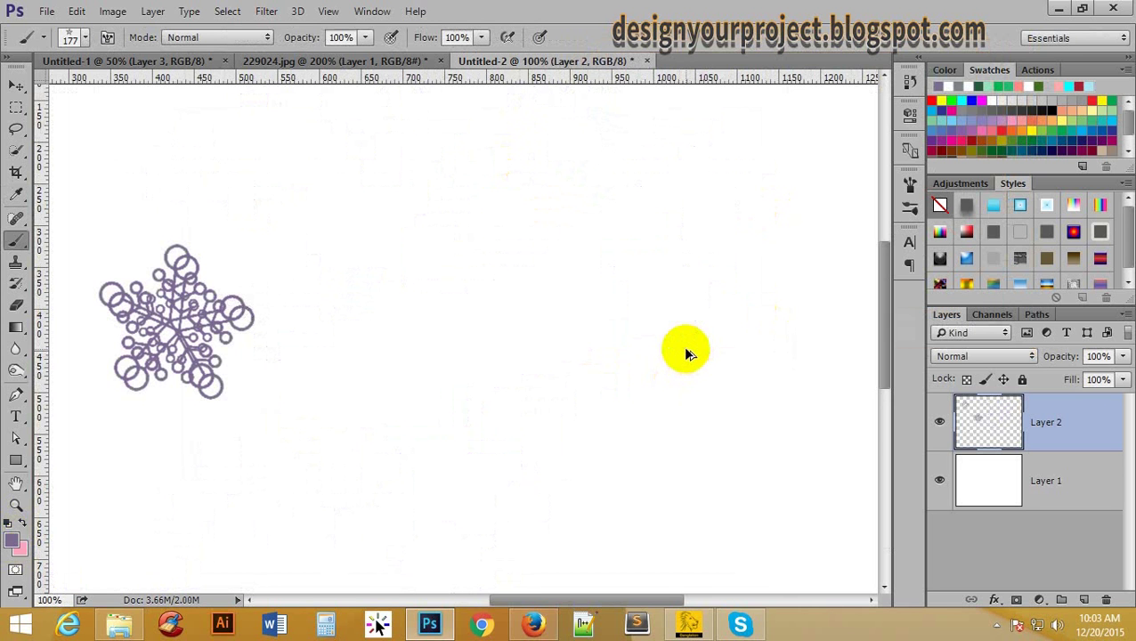
key(ctrl+alt+z)
alt+click(618, 300)
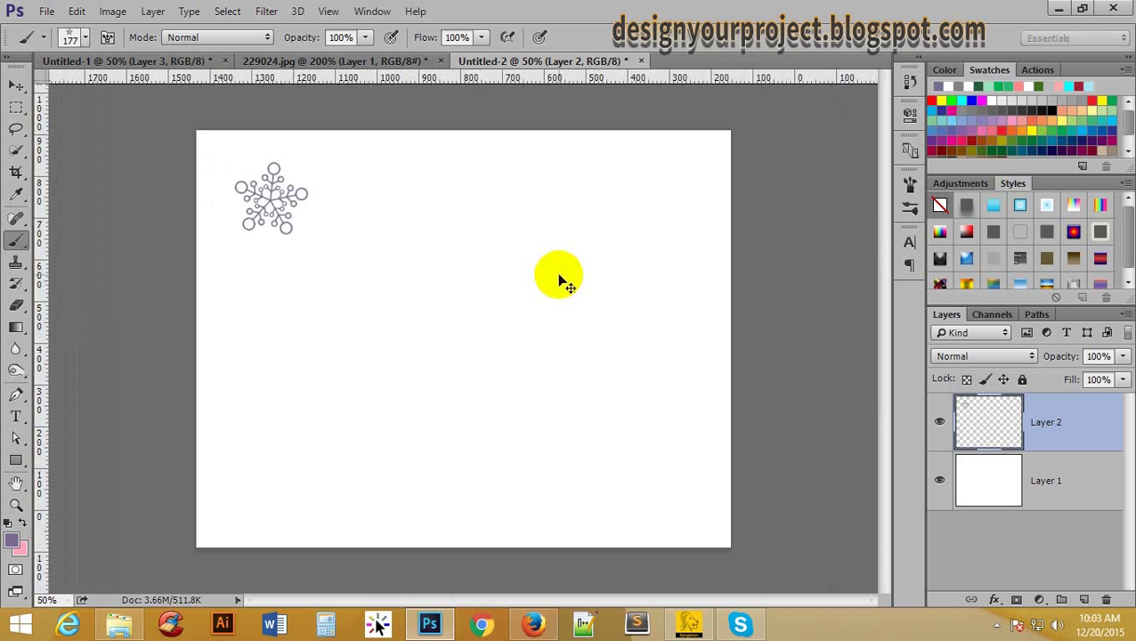
key(ctrl+alt+z)
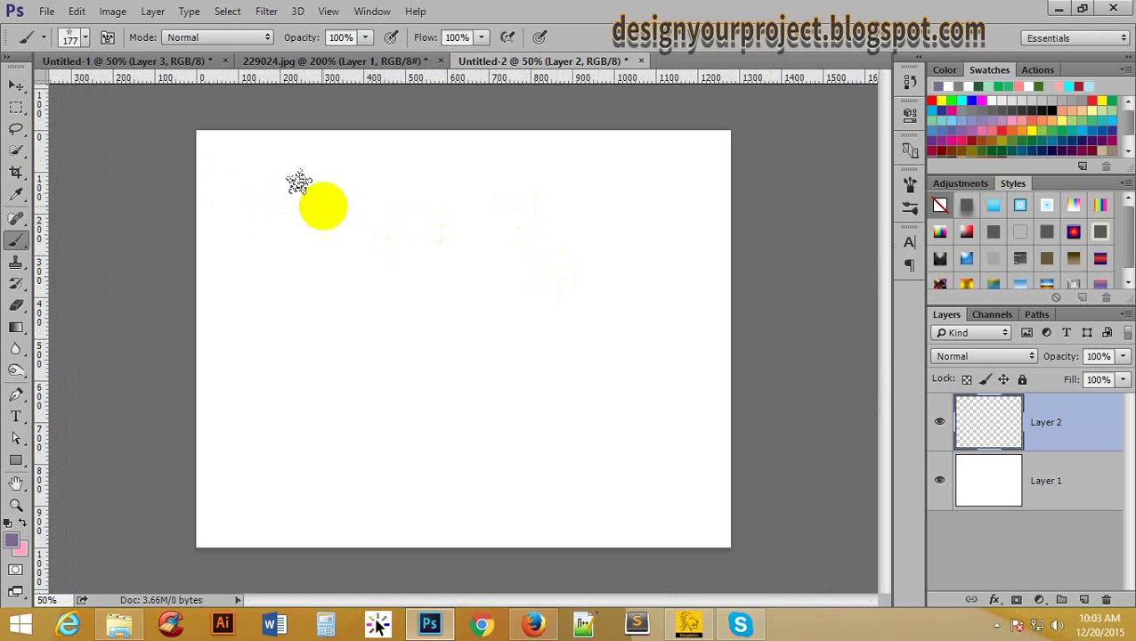
Step: Show the Brush panel via Window > Brush and enable Shape Dynamics
click(107, 38)
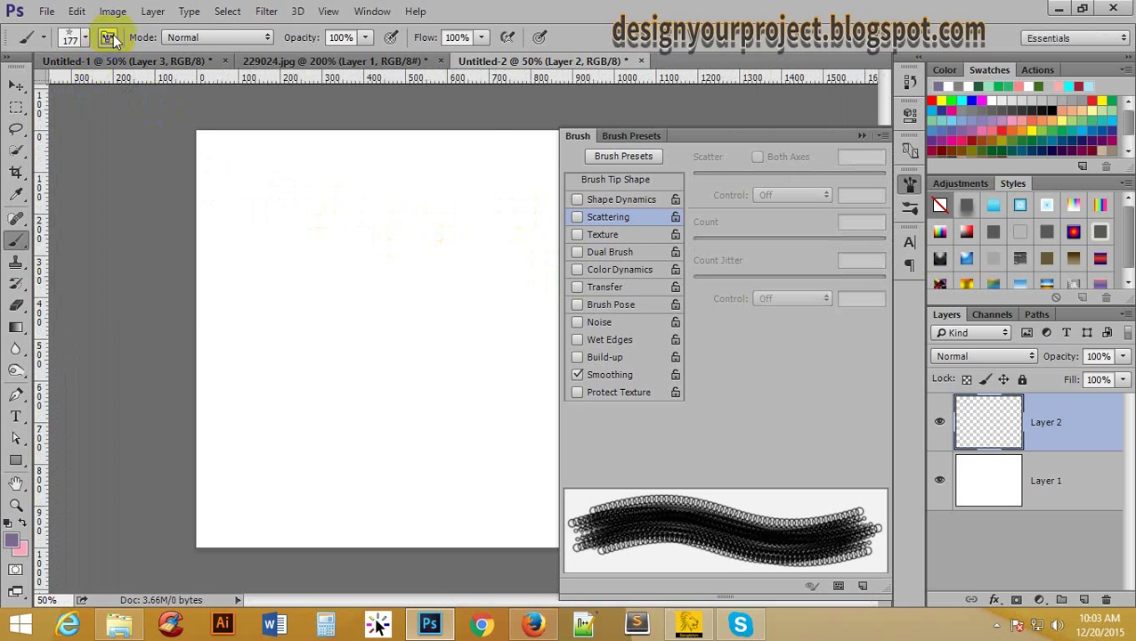
click(862, 136)
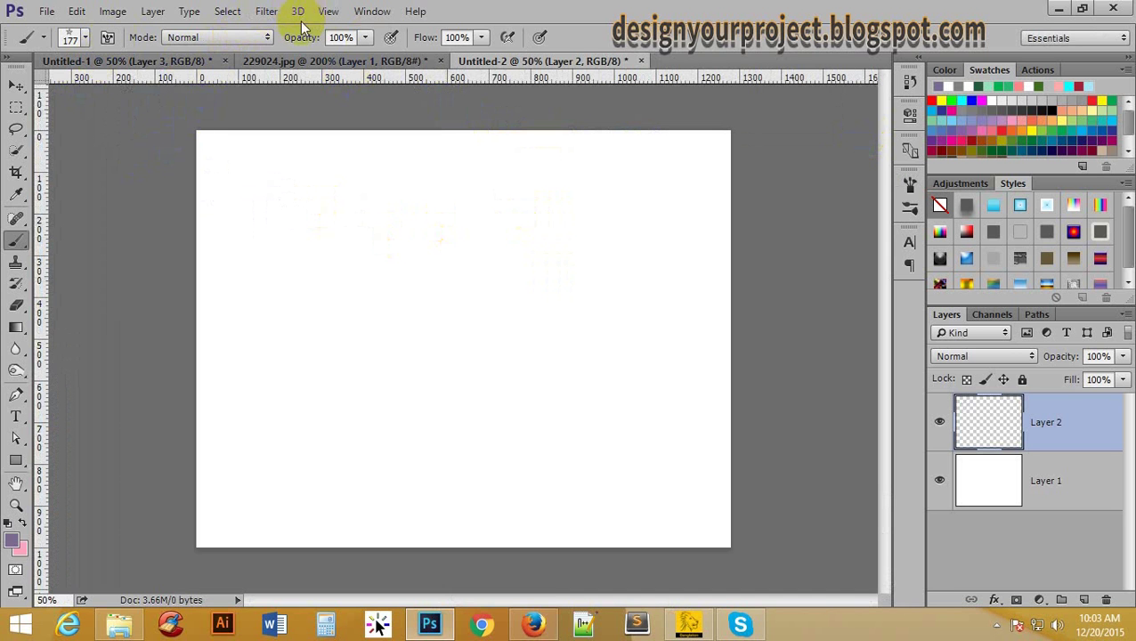
click(370, 11)
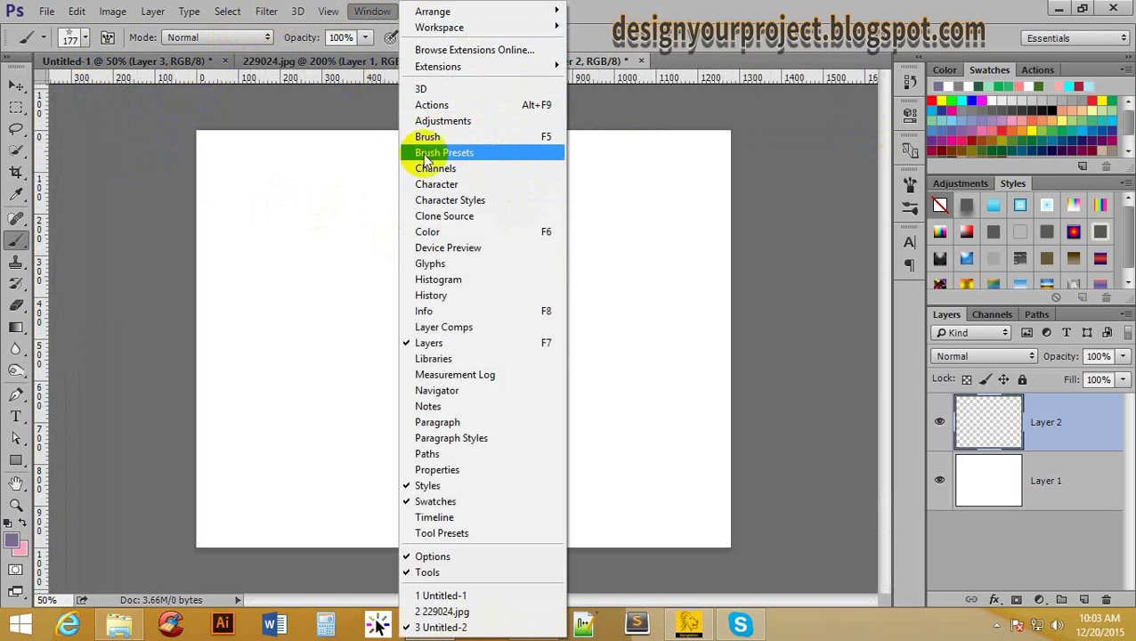
click(498, 145)
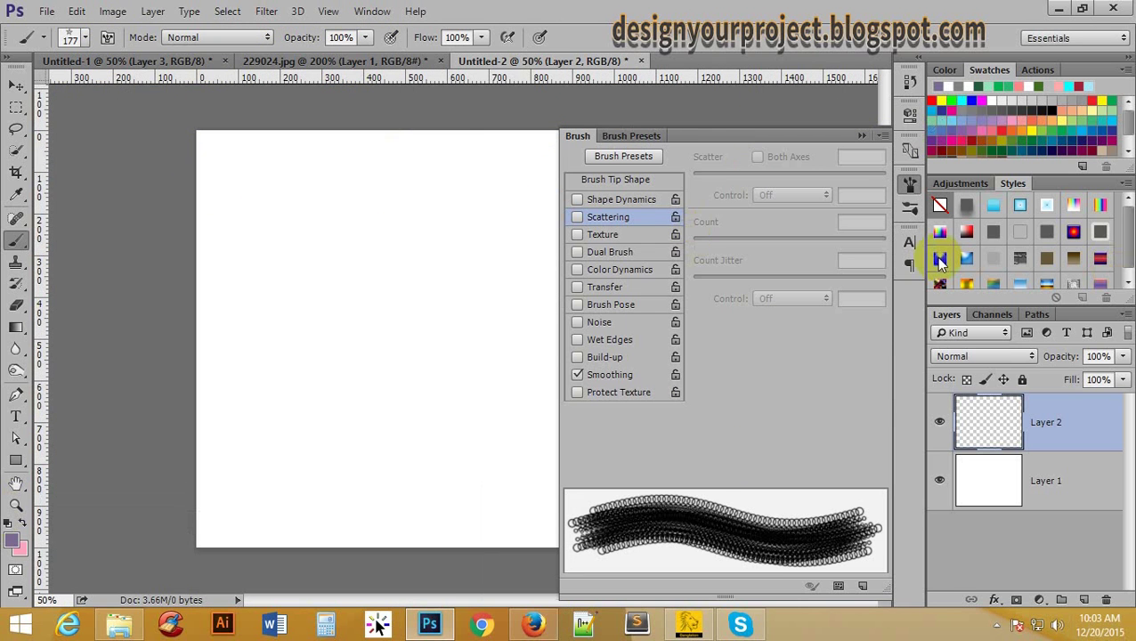
click(634, 181)
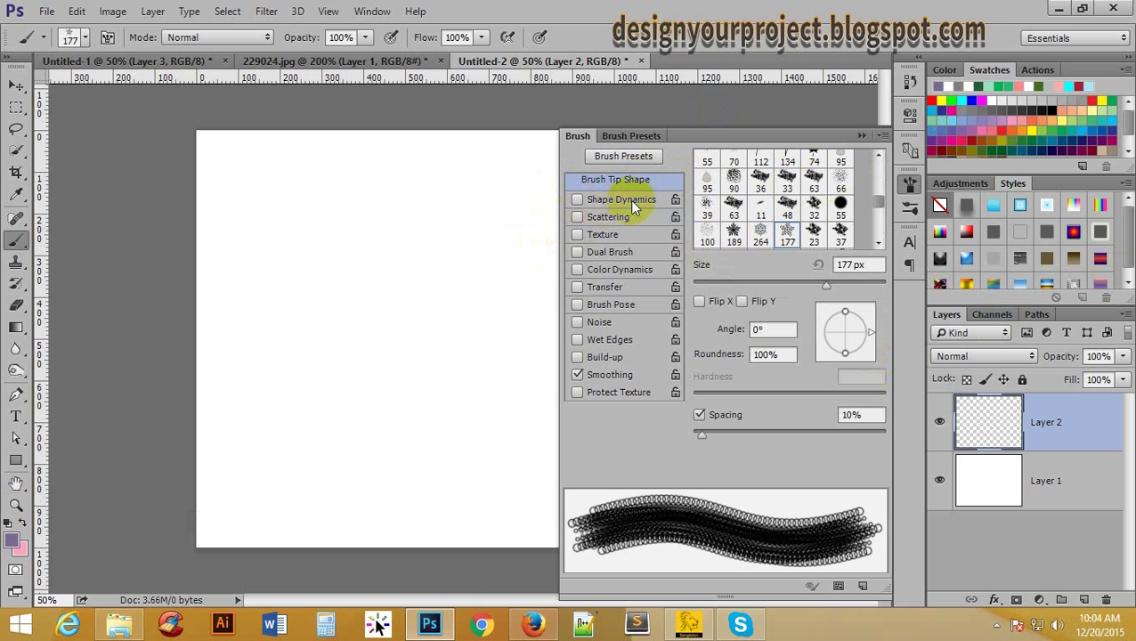
click(629, 200)
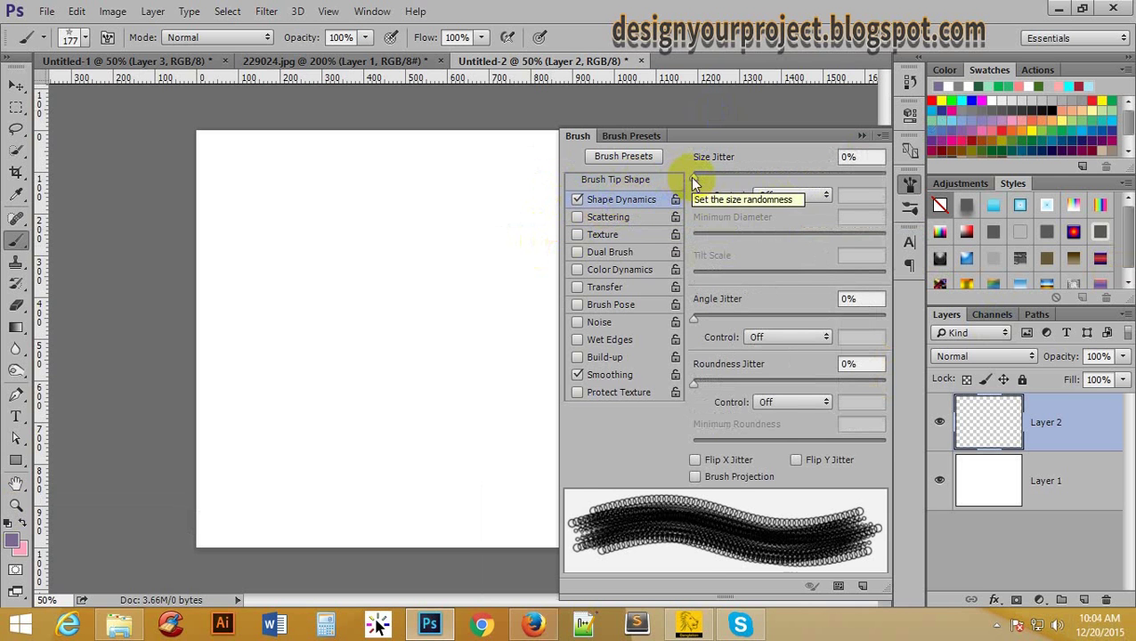
Step: Set Size Jitter 39%, Angle Jitter 28% and Roundness Jitter 15%
drag(693, 176, 736, 182)
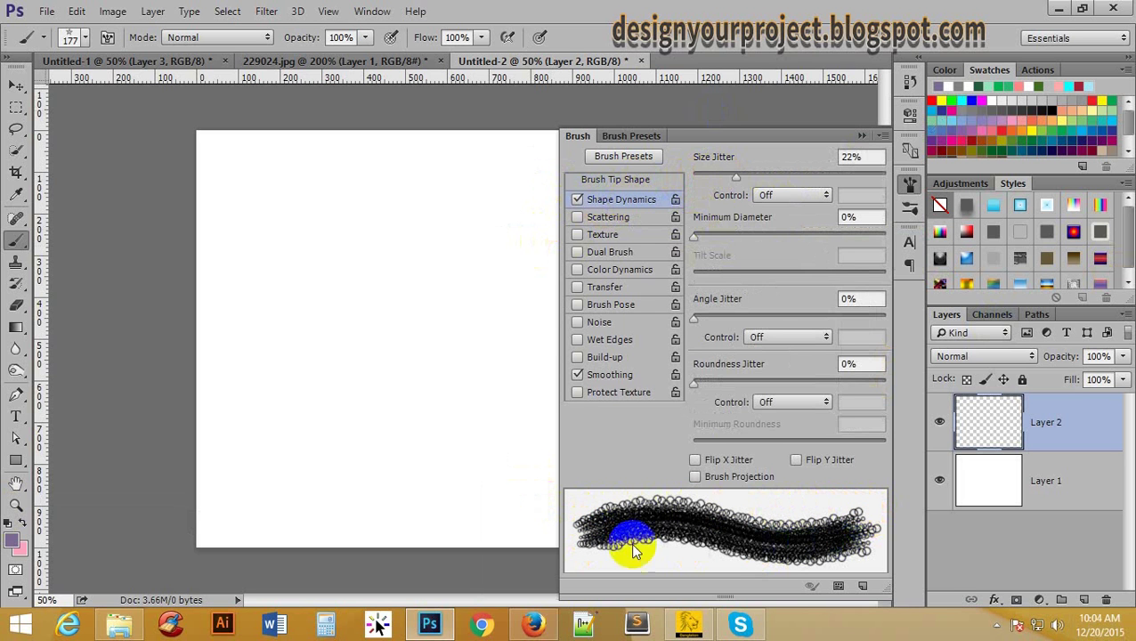
drag(728, 185, 787, 178)
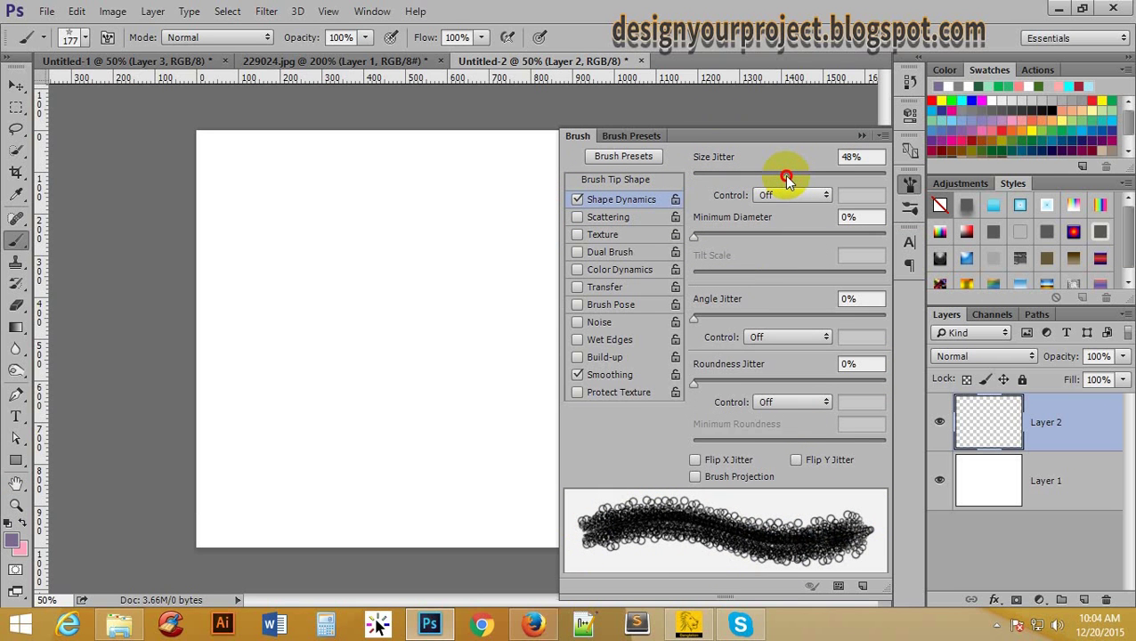
drag(787, 178, 767, 178)
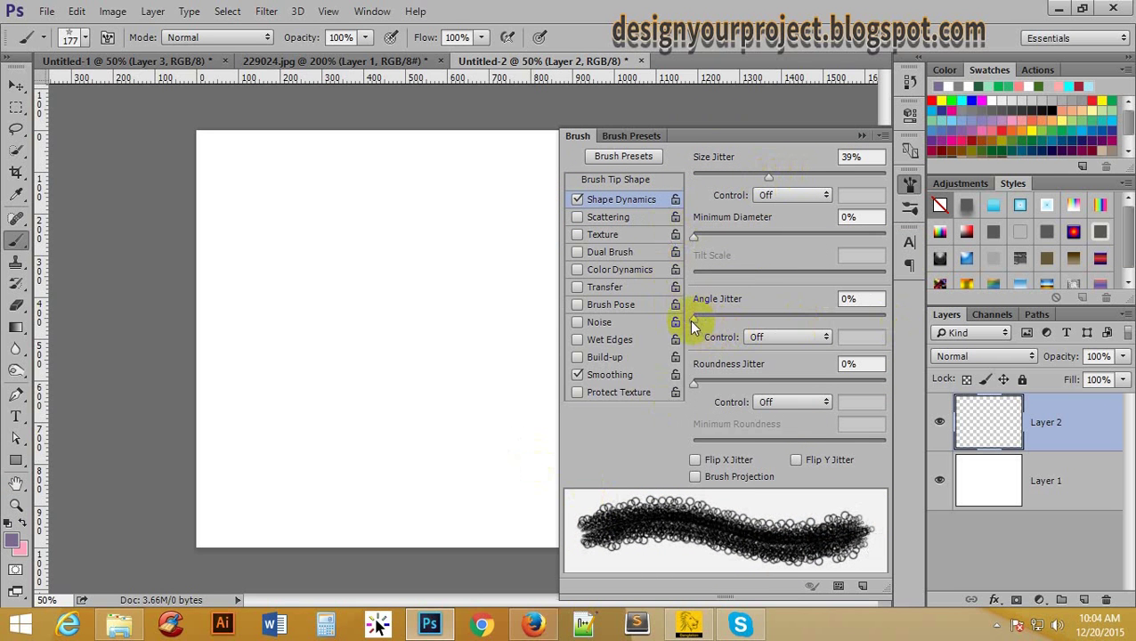
mouse_move(691, 318)
mouse_down()
mouse_move(759, 315)
mouse_move(747, 317)
mouse_up()
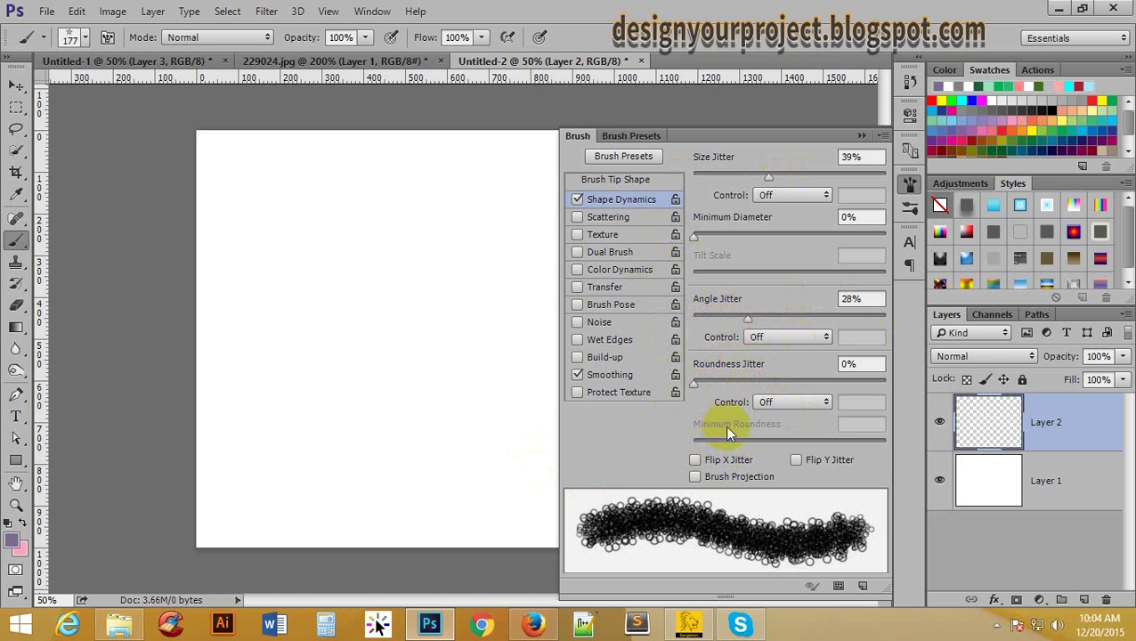
mouse_move(695, 385)
mouse_down()
mouse_move(744, 389)
mouse_move(722, 391)
mouse_up()
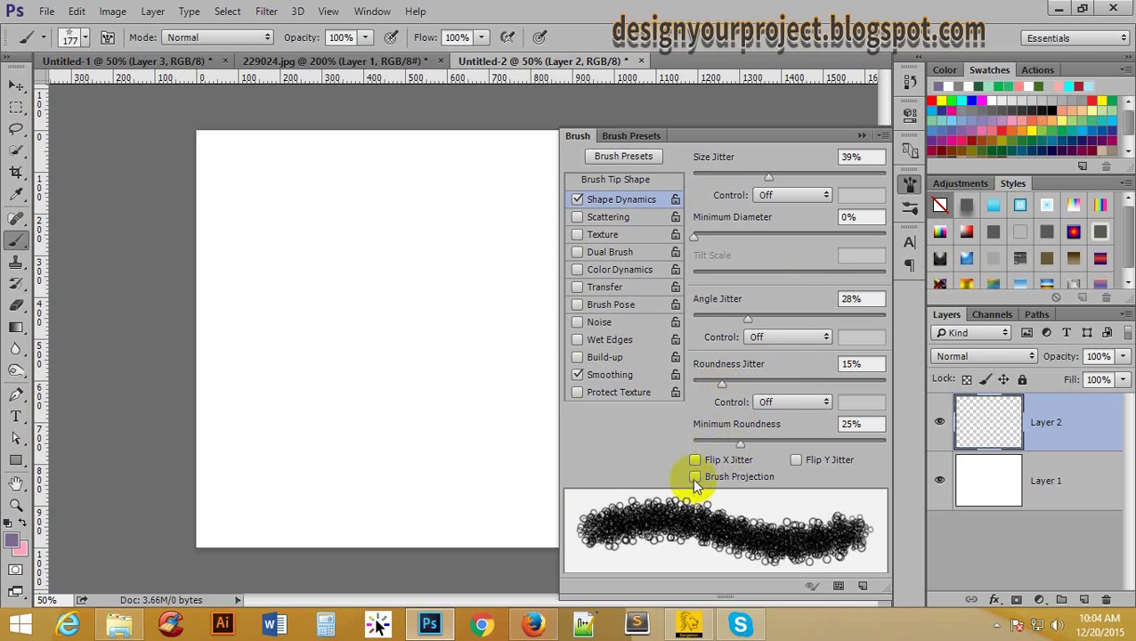
Step: Leave Brush Projection and Flip Y Jitter off after trying them, and enable Scattering
click(694, 476)
click(695, 476)
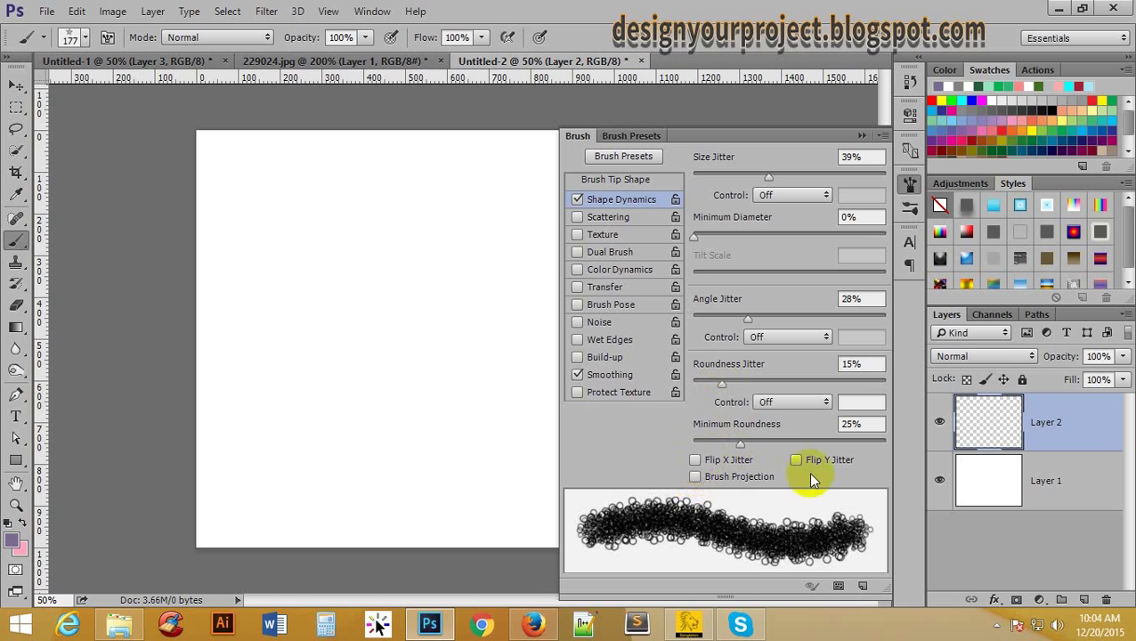
click(794, 460)
click(795, 460)
click(609, 218)
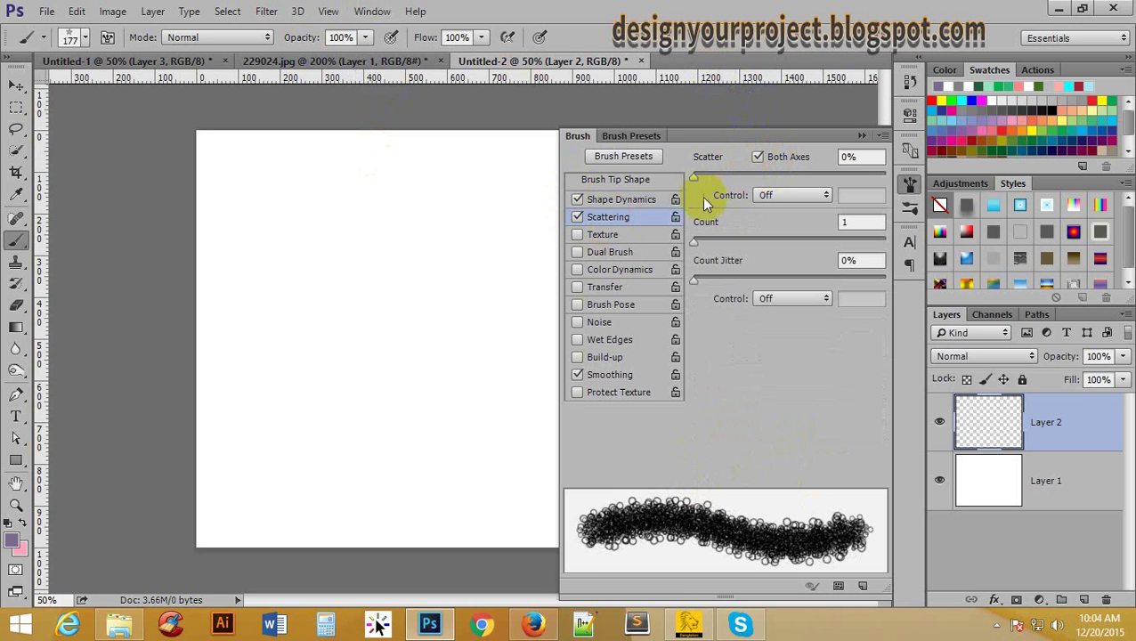
Step: Raise brush scatter to 1000% and try the green dotted, then dark purple, texture pattern
drag(695, 176, 908, 173)
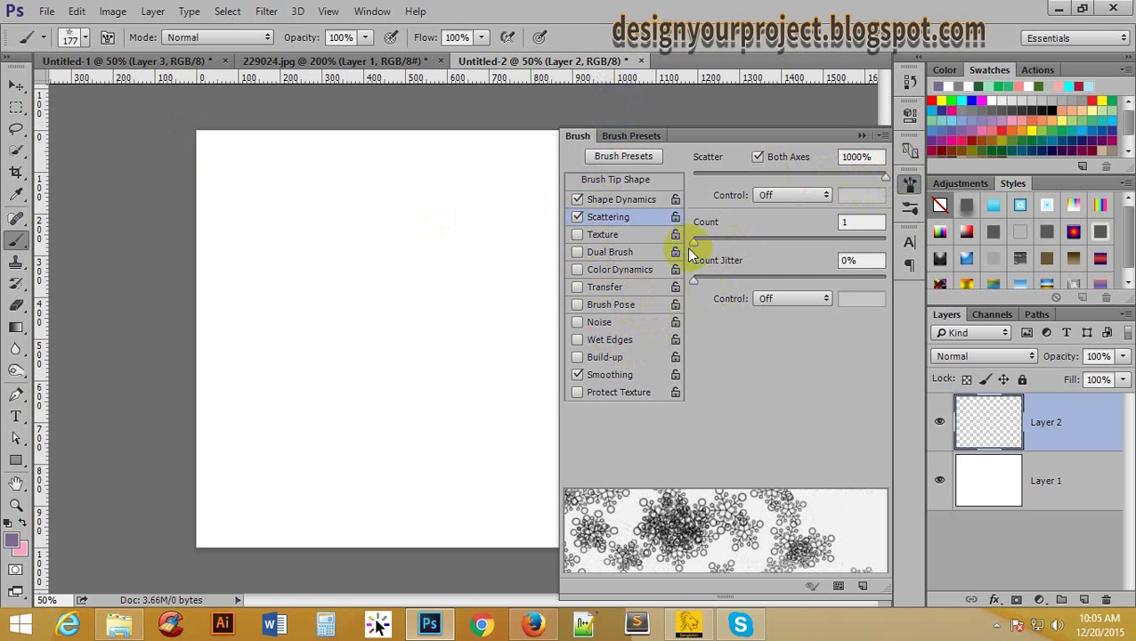
click(588, 236)
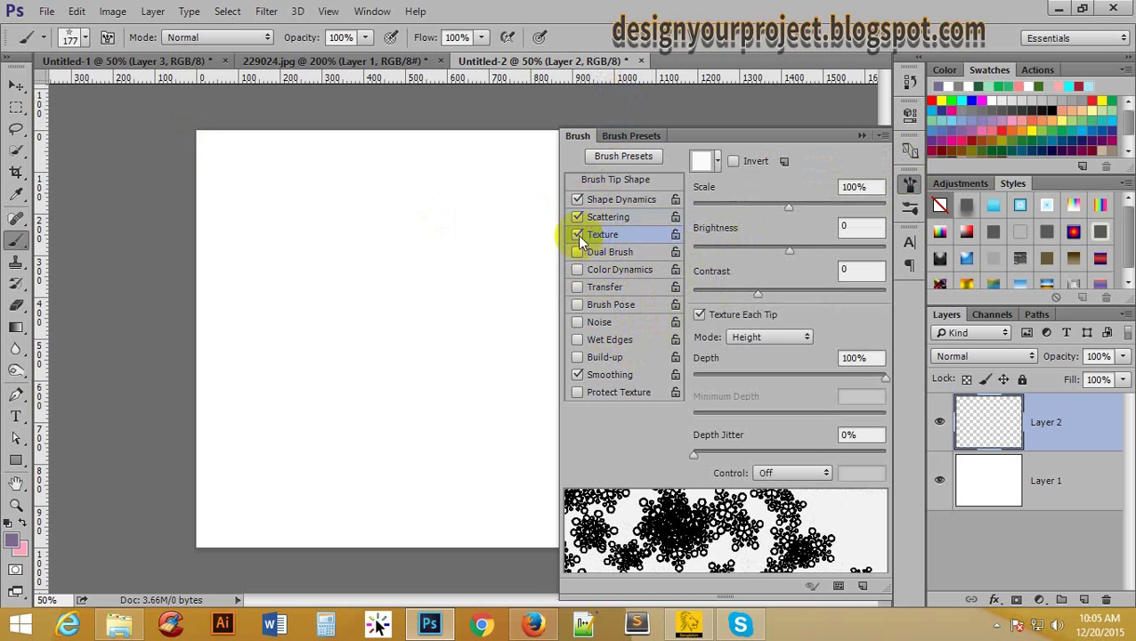
click(701, 163)
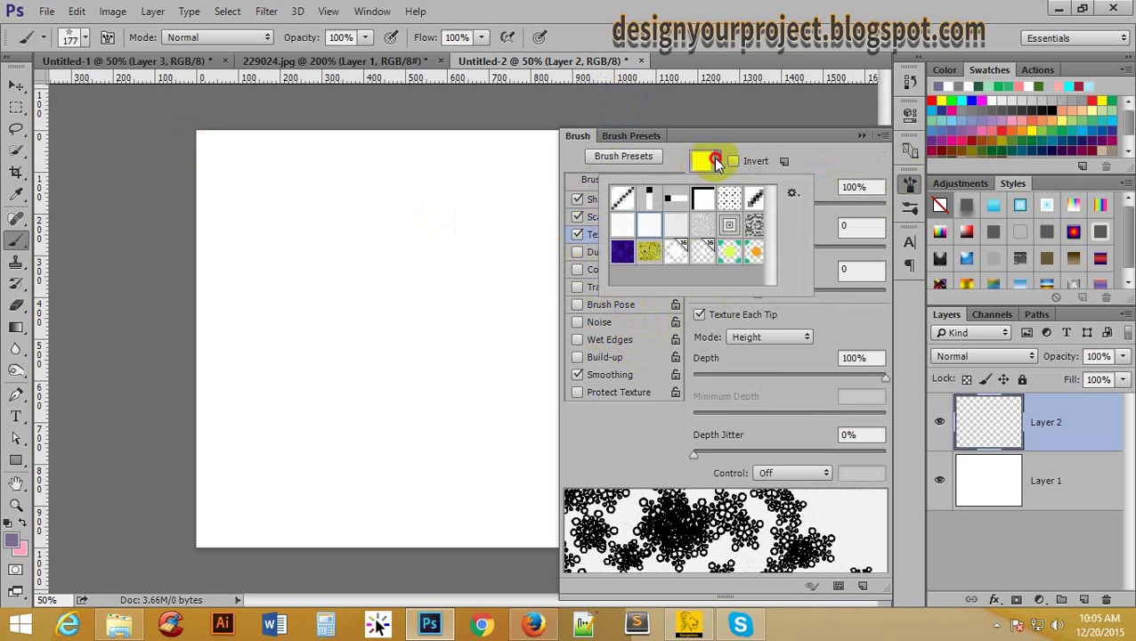
click(730, 252)
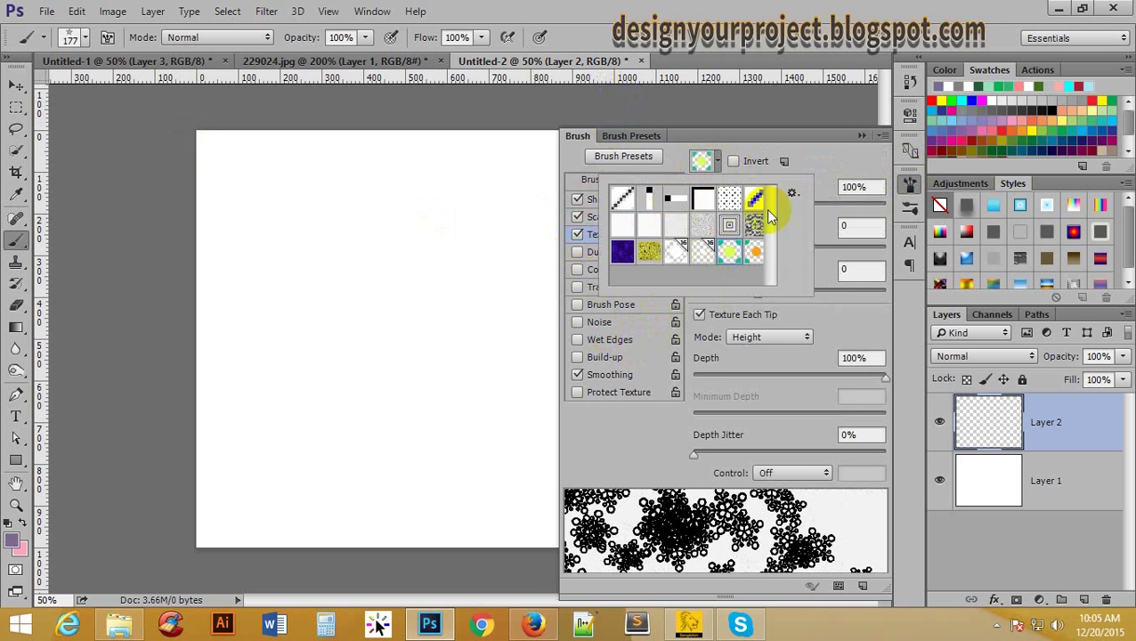
click(623, 252)
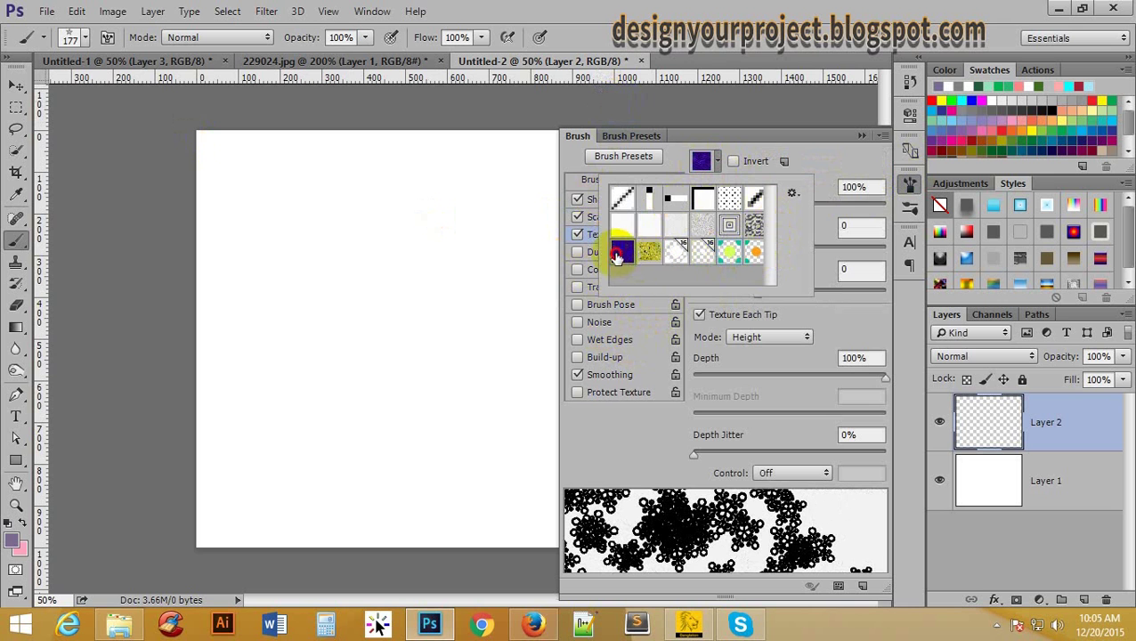
click(713, 160)
Step: Turn texture off and enable Transfer with 38% opacity jitter and 11% flow jitter
click(581, 235)
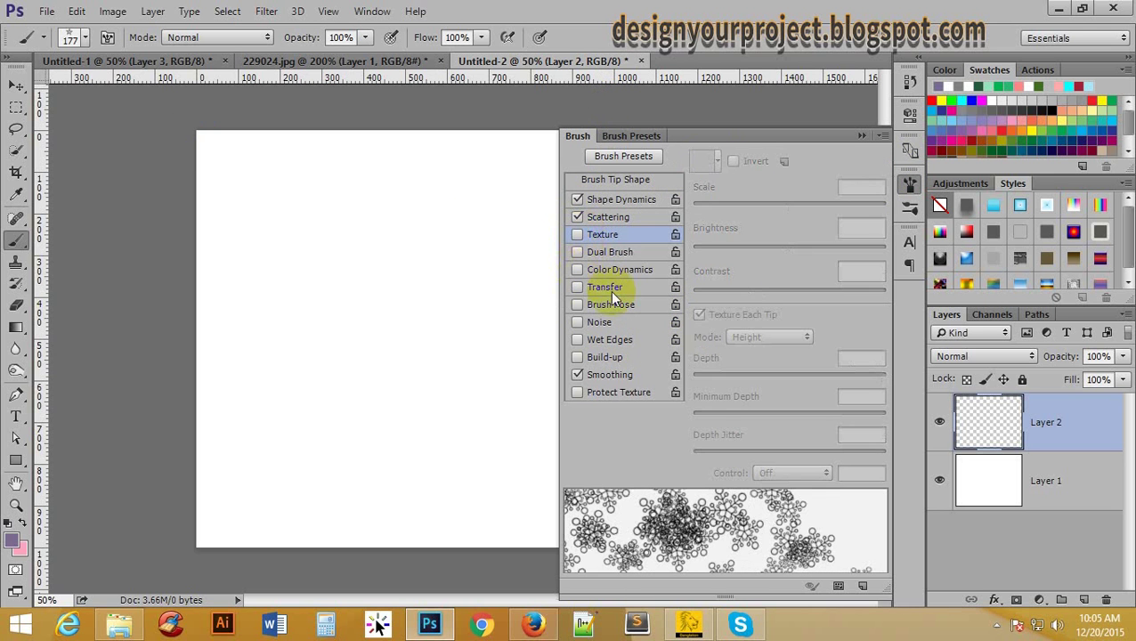
click(577, 286)
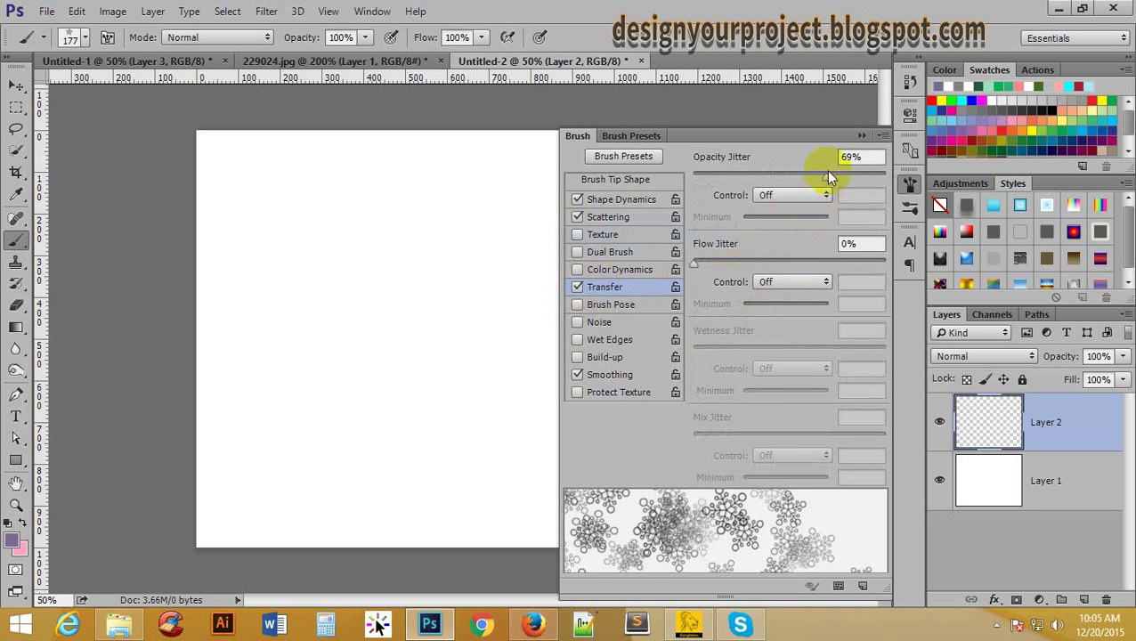
drag(827, 175, 766, 182)
mouse_move(694, 263)
mouse_down()
mouse_move(769, 267)
mouse_move(713, 278)
mouse_up()
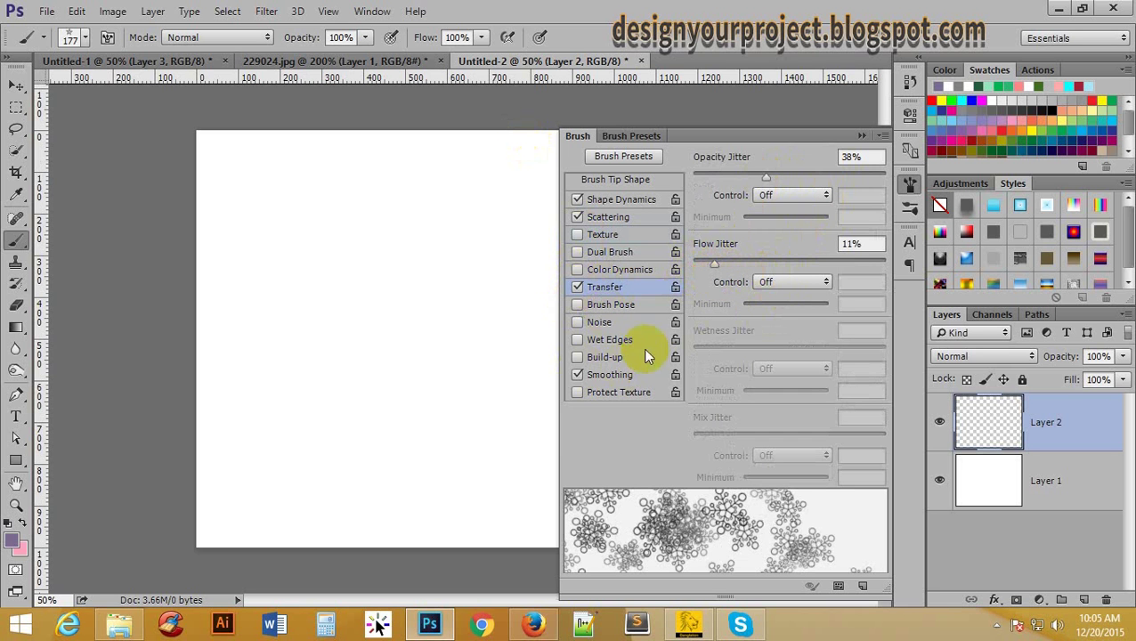
click(631, 180)
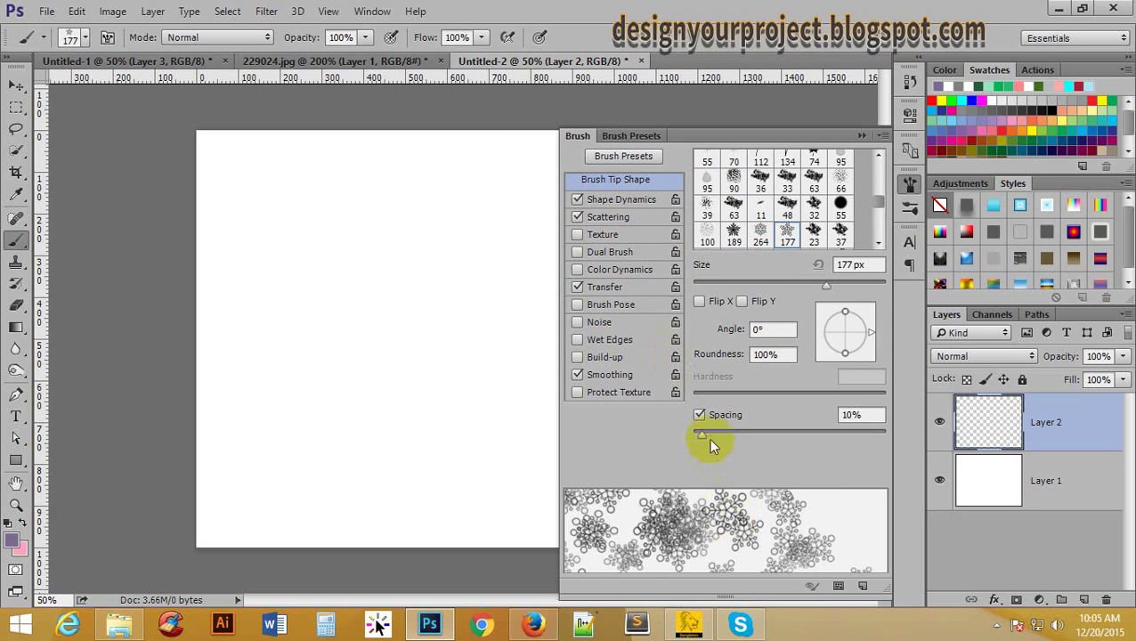
Step: Set the snowflake tip spacing to 112% and its angle to 17°
mouse_move(702, 435)
mouse_down()
mouse_move(818, 447)
mouse_move(750, 439)
mouse_move(794, 446)
mouse_up()
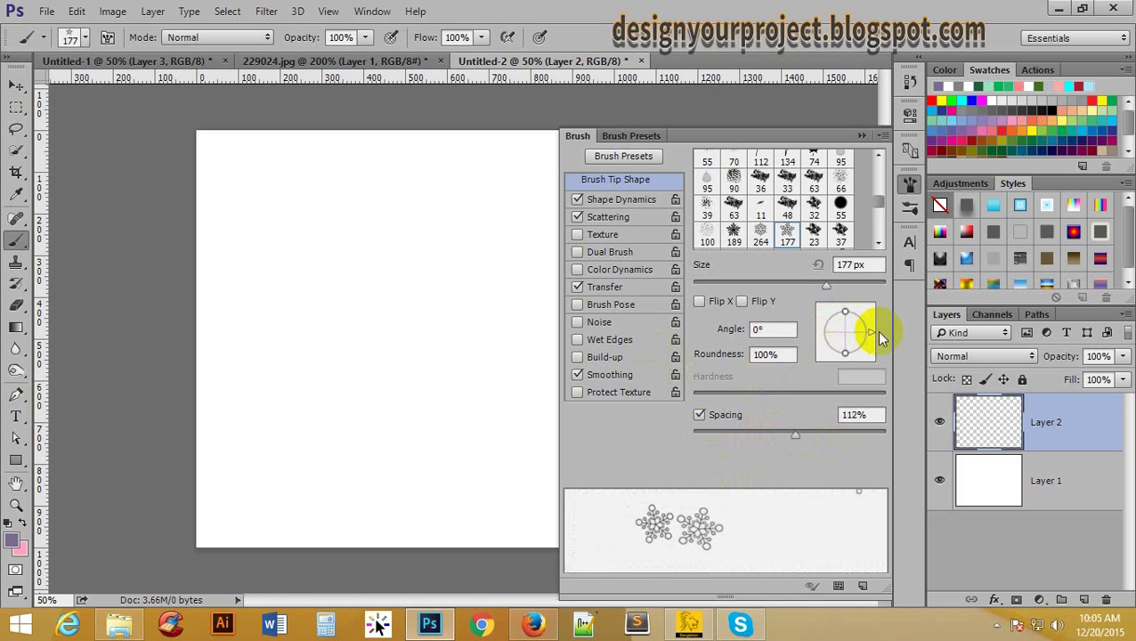
drag(869, 330, 876, 322)
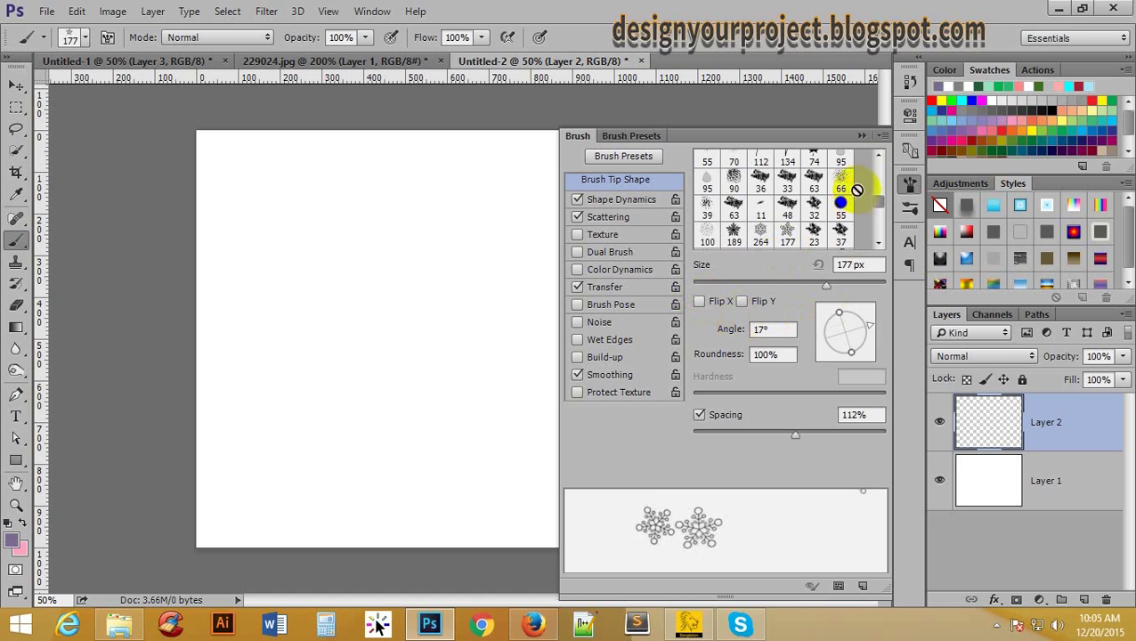
Step: Paint large purple snowflakes across Layer 2, then smaller 70-px ones in the upper area
click(861, 136)
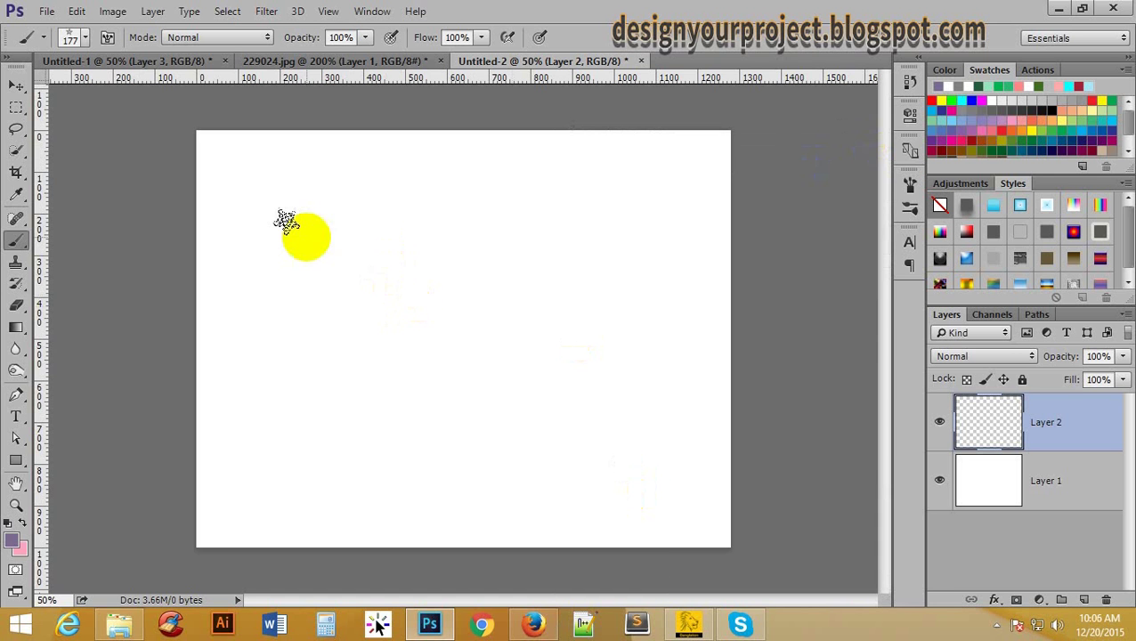
mouse_move(256, 206)
mouse_down()
mouse_move(386, 322)
mouse_move(578, 381)
mouse_move(502, 198)
mouse_up()
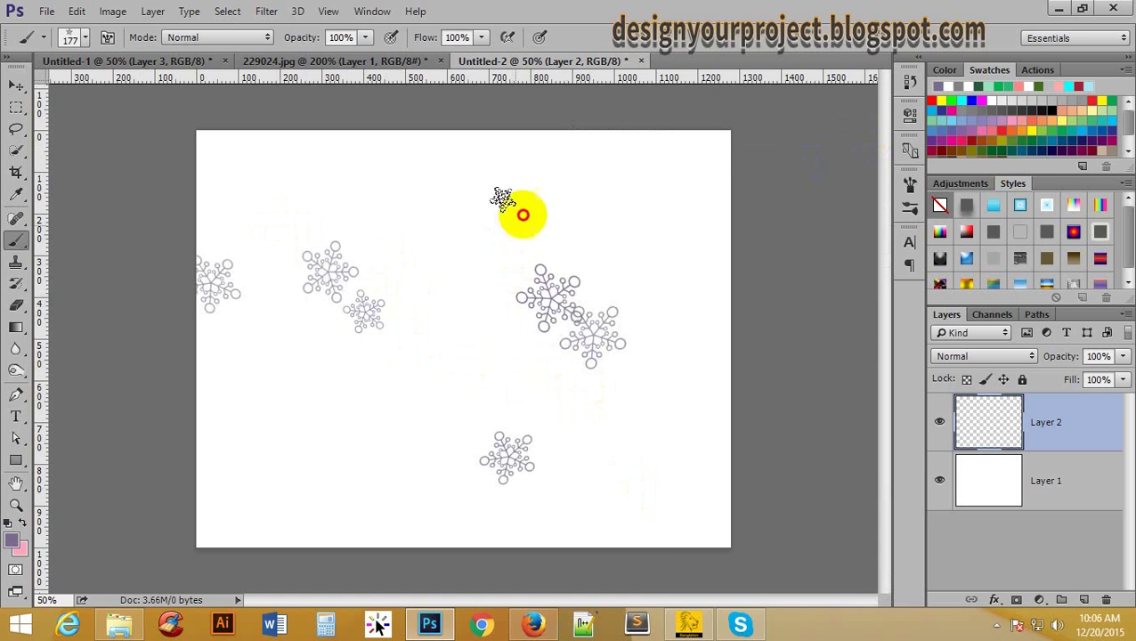
mouse_move(616, 138)
mouse_down()
mouse_move(436, 157)
mouse_move(305, 127)
mouse_move(256, 375)
mouse_move(356, 503)
mouse_move(383, 482)
mouse_move(598, 471)
mouse_move(502, 221)
mouse_move(466, 171)
mouse_move(388, 170)
mouse_move(511, 244)
mouse_up()
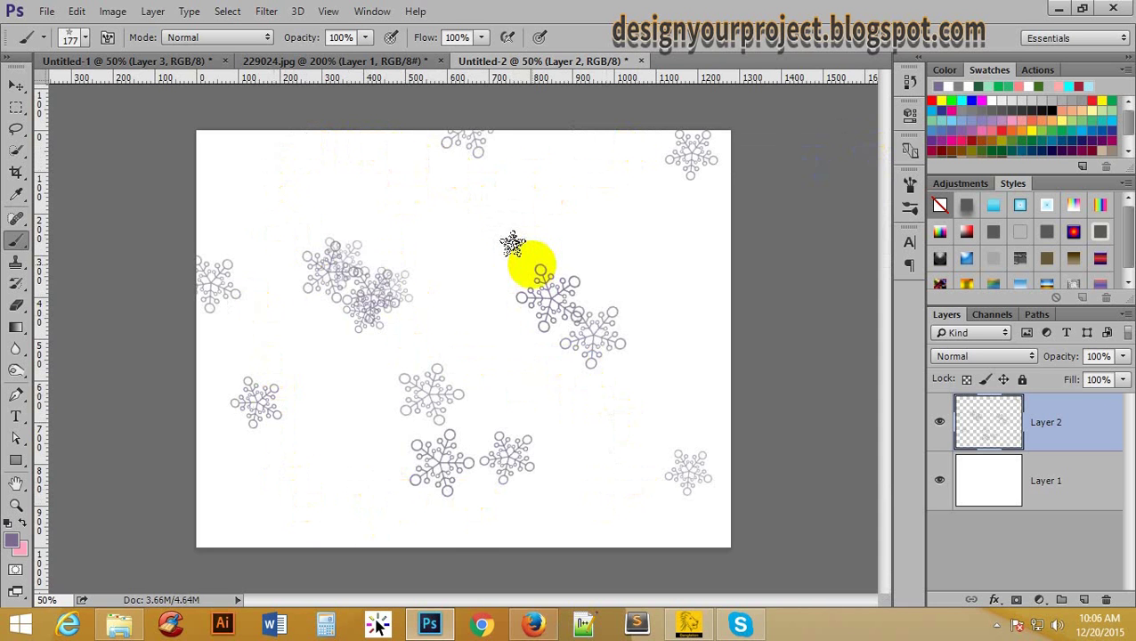
key(bracketleft)
key(bracketleft)
key(bracketleft)
drag(588, 213, 283, 169)
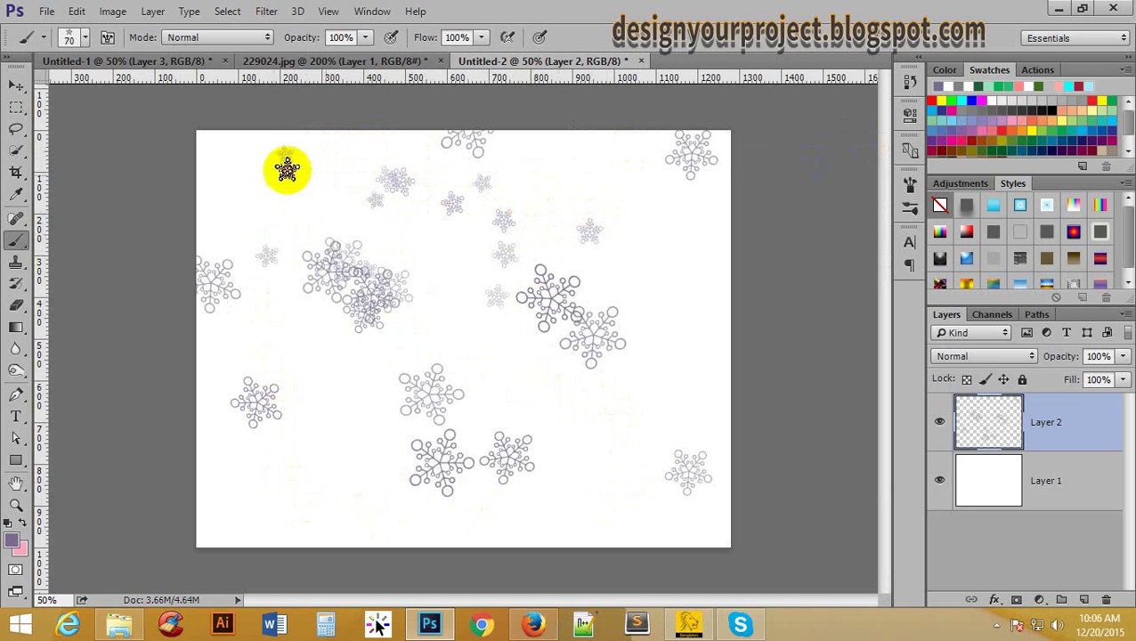
Step: Add Layer 3 and paint dark purple PANTONE 668 C snowflakes on it
click(1079, 598)
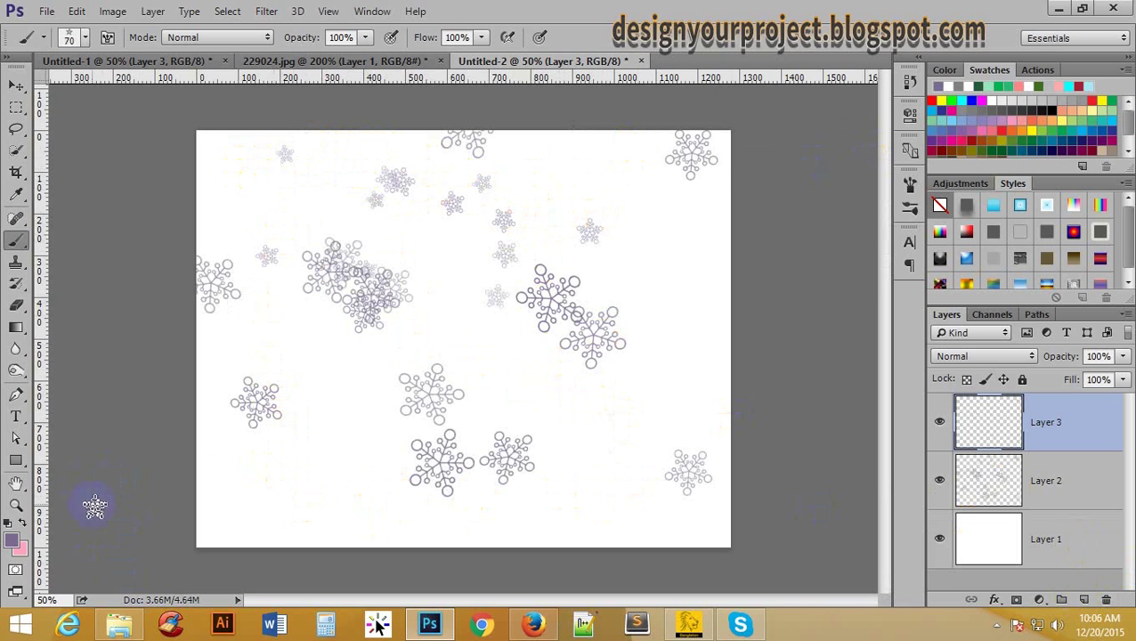
drag(299, 436, 446, 508)
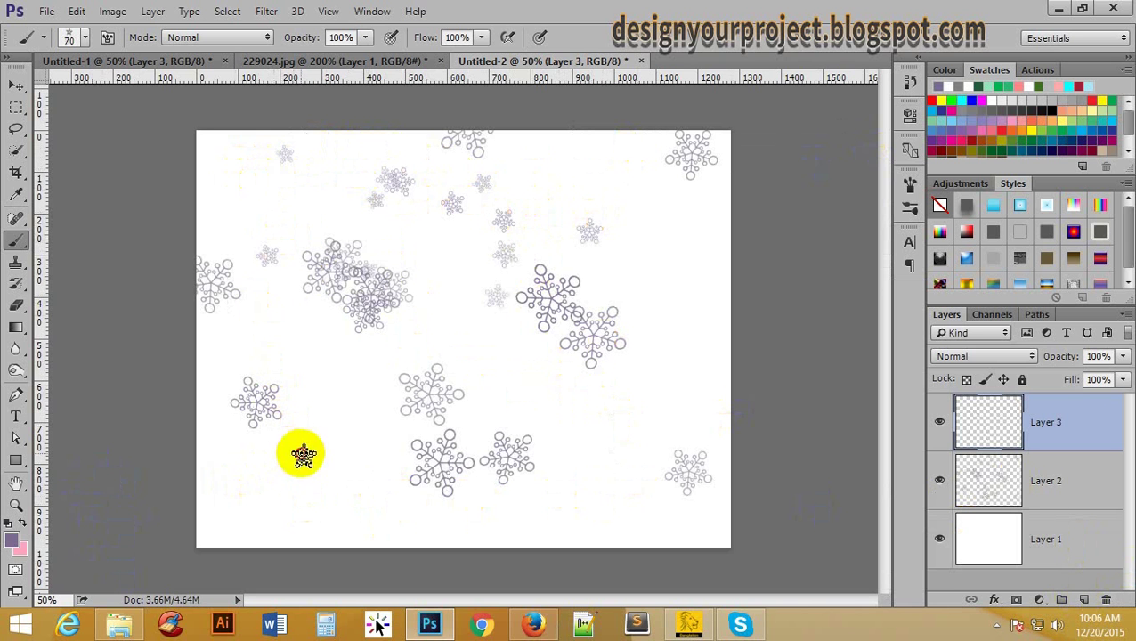
click(14, 541)
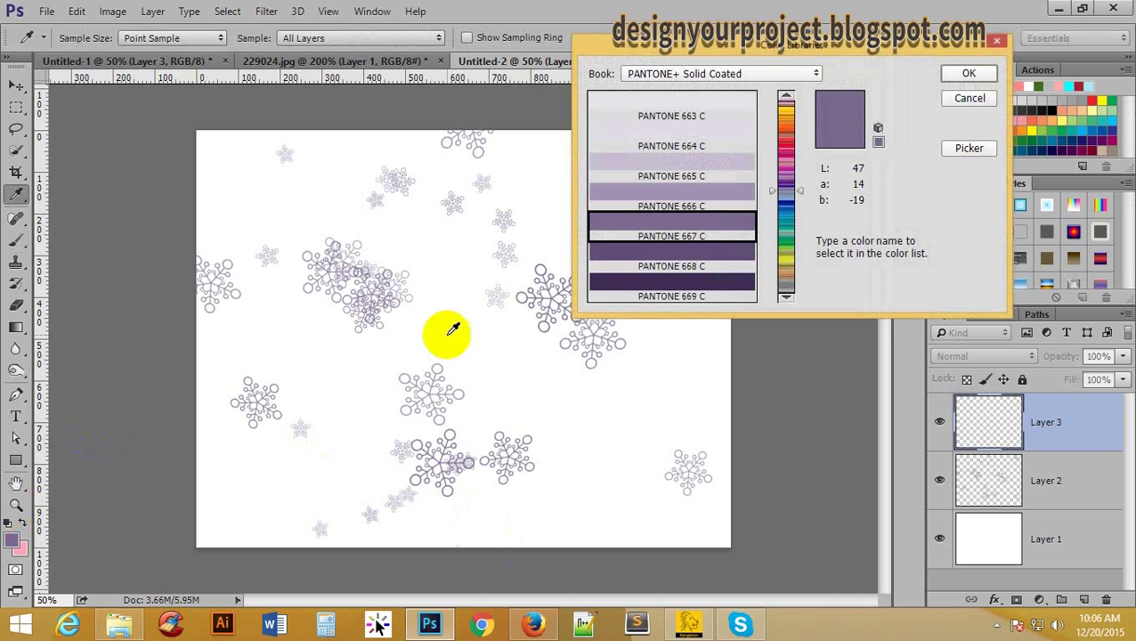
click(655, 281)
click(968, 73)
key(b)
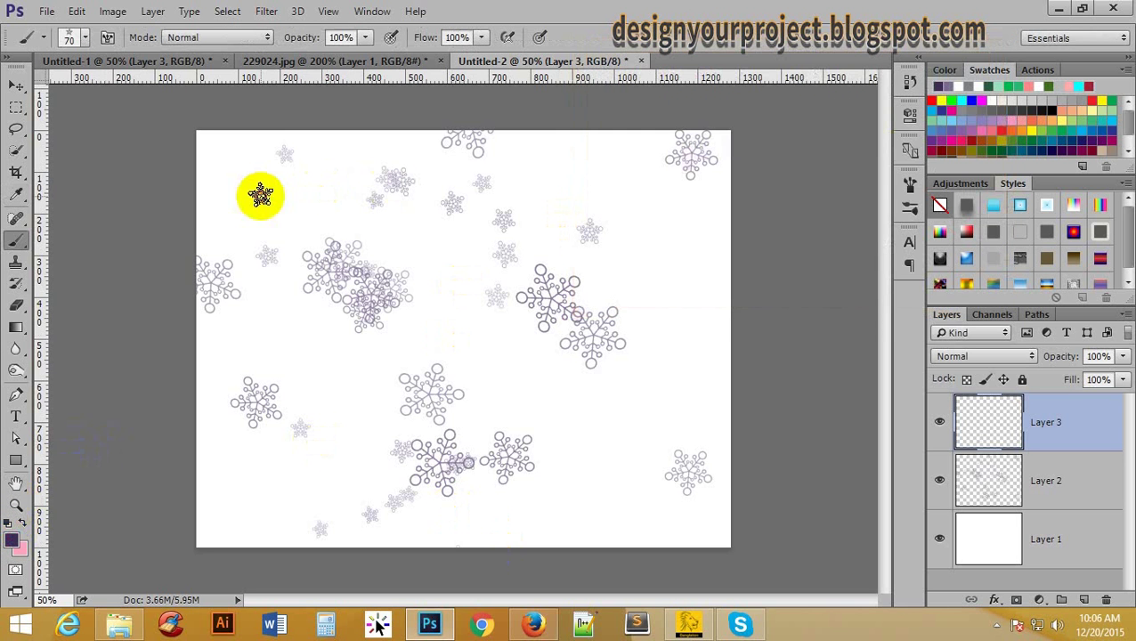
mouse_move(259, 195)
mouse_down()
mouse_move(227, 140)
mouse_move(568, 167)
mouse_move(681, 257)
mouse_move(616, 374)
mouse_move(548, 385)
mouse_move(404, 272)
mouse_up()
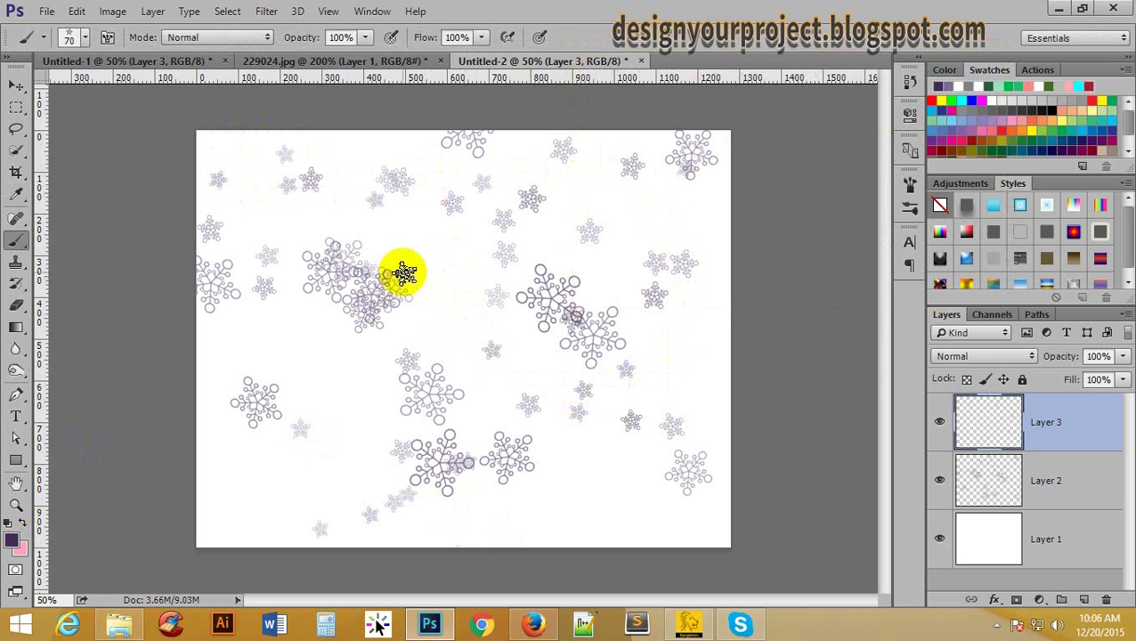
Step: Paint orange PANTONE 7584 C snowflakes, adding more at brush size 50
click(12, 538)
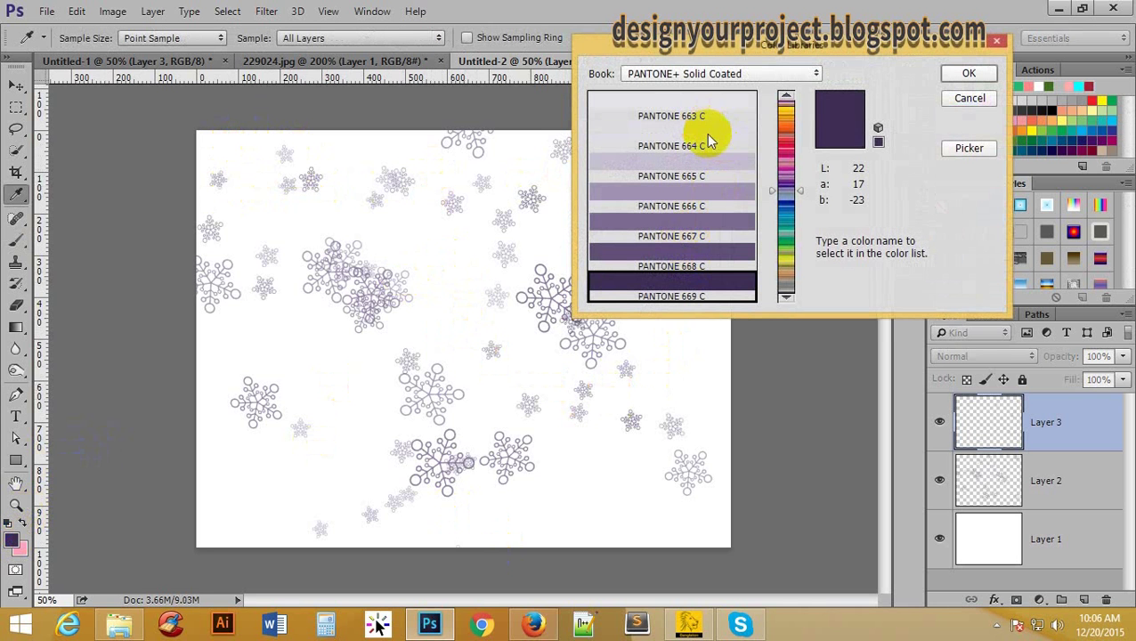
click(790, 124)
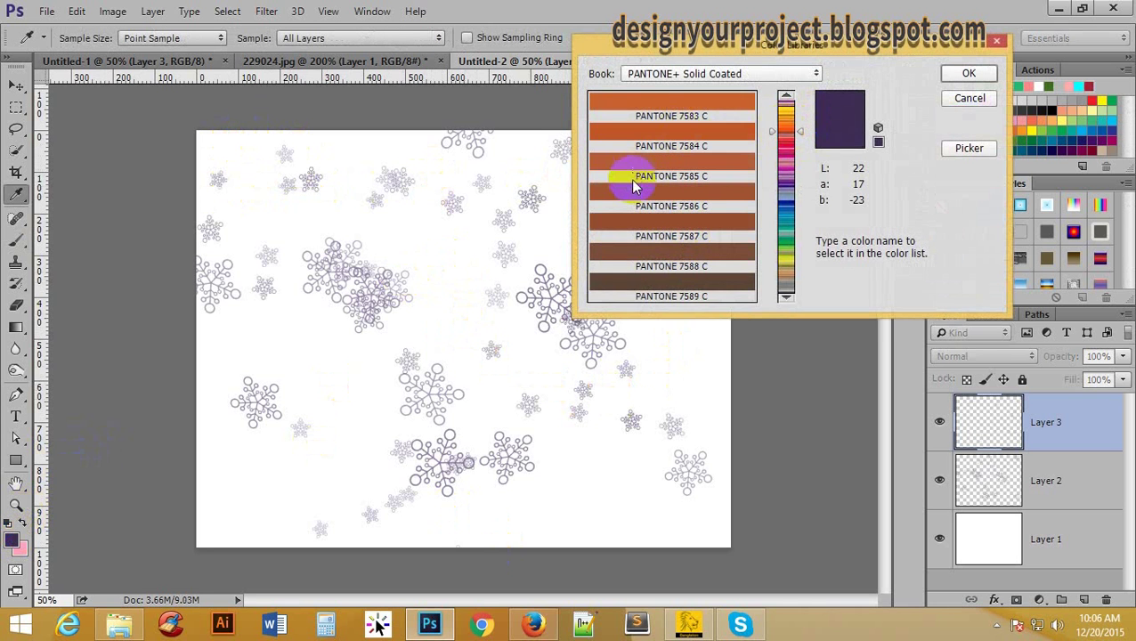
click(655, 138)
click(969, 73)
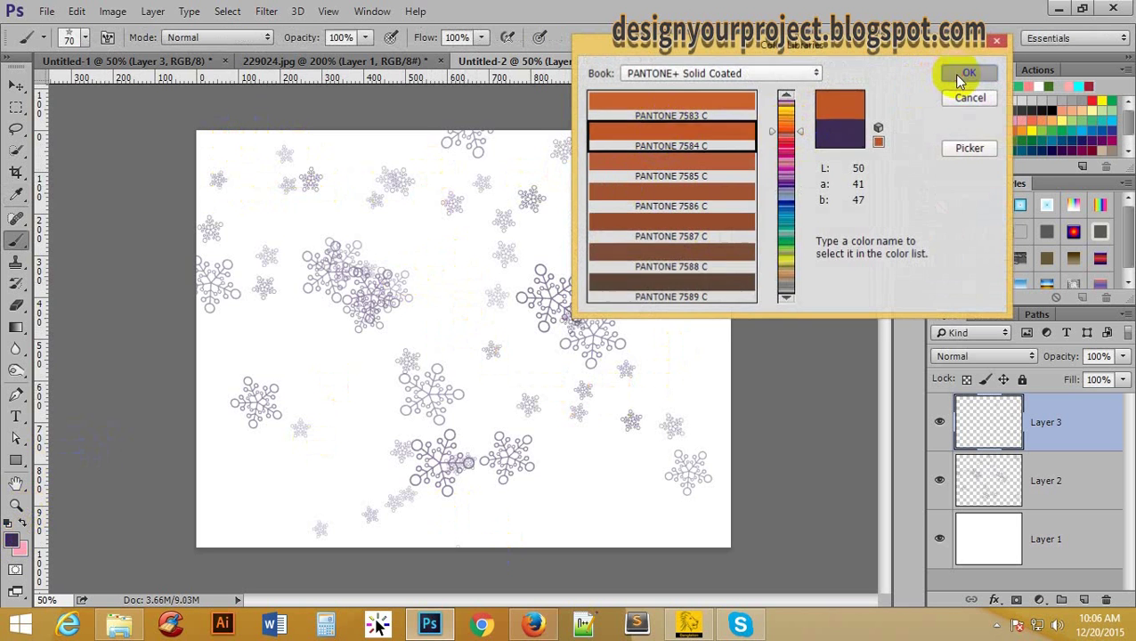
mouse_move(465, 273)
mouse_down()
mouse_move(424, 236)
mouse_move(458, 388)
mouse_move(279, 380)
mouse_move(227, 466)
mouse_move(274, 144)
mouse_move(596, 173)
mouse_move(684, 236)
mouse_move(672, 471)
mouse_move(508, 519)
mouse_move(580, 506)
mouse_move(535, 482)
mouse_move(443, 254)
mouse_move(385, 224)
mouse_move(278, 203)
mouse_move(626, 478)
mouse_up()
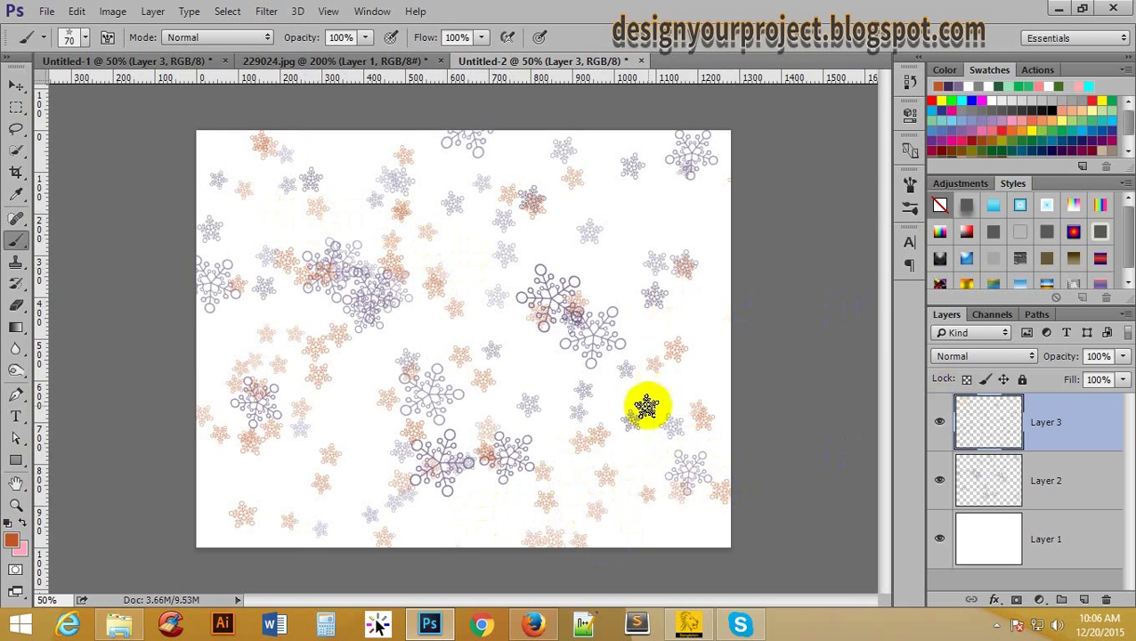
key(bracketleft)
key(bracketleft)
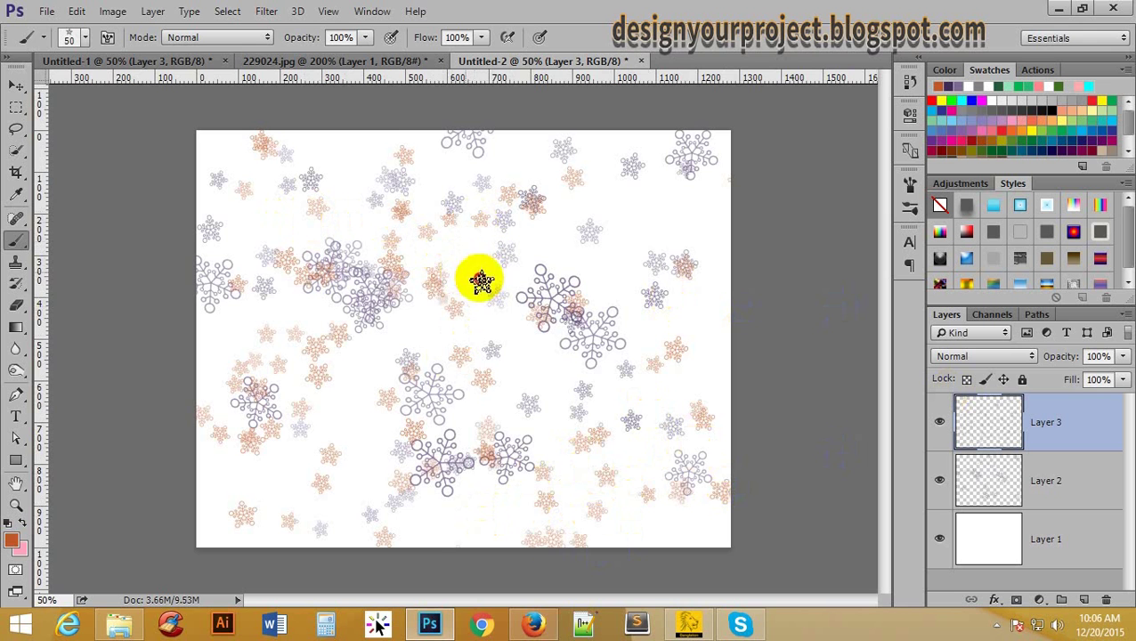
drag(481, 278, 646, 236)
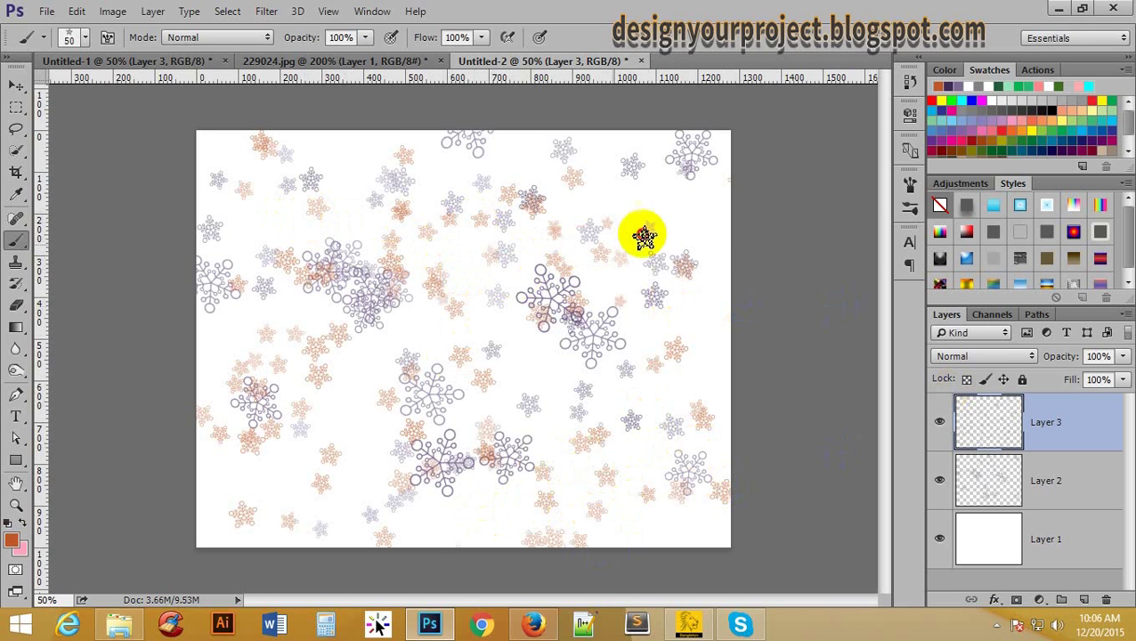
Step: Add Layer 4 and paint small brown PANTONE 7588 C snowflakes around the canvas
click(1082, 600)
click(12, 539)
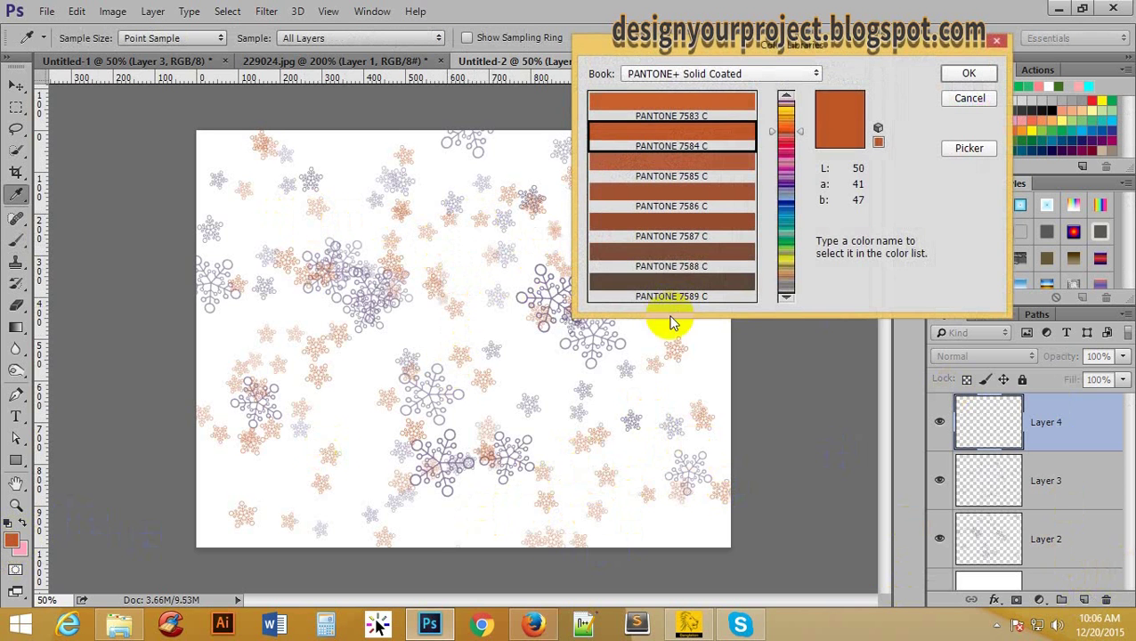
click(669, 264)
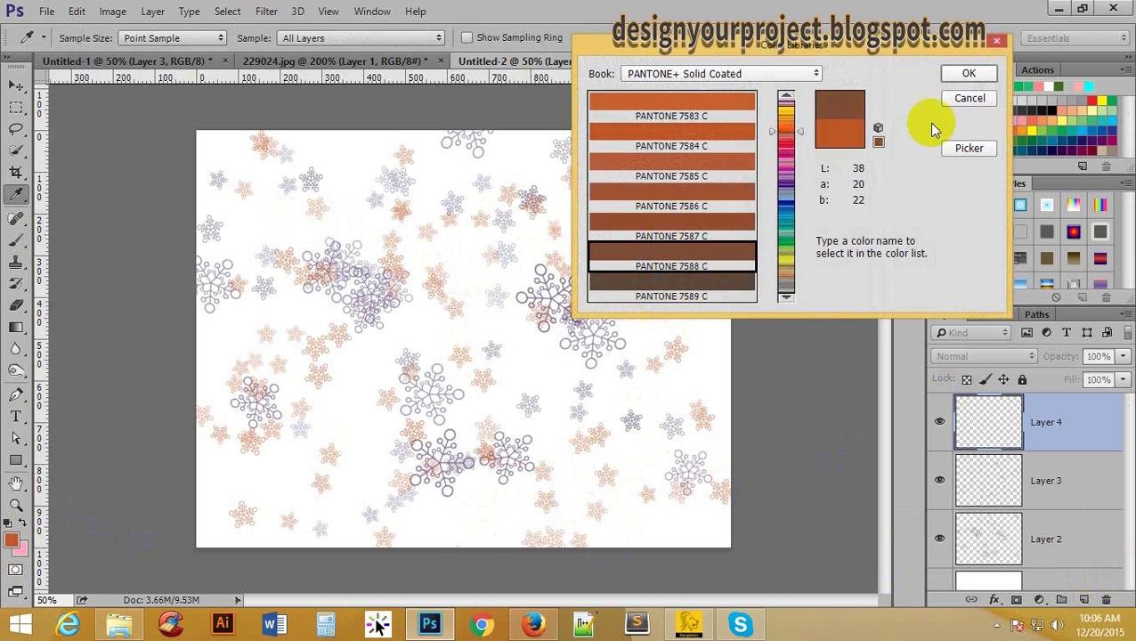
click(968, 73)
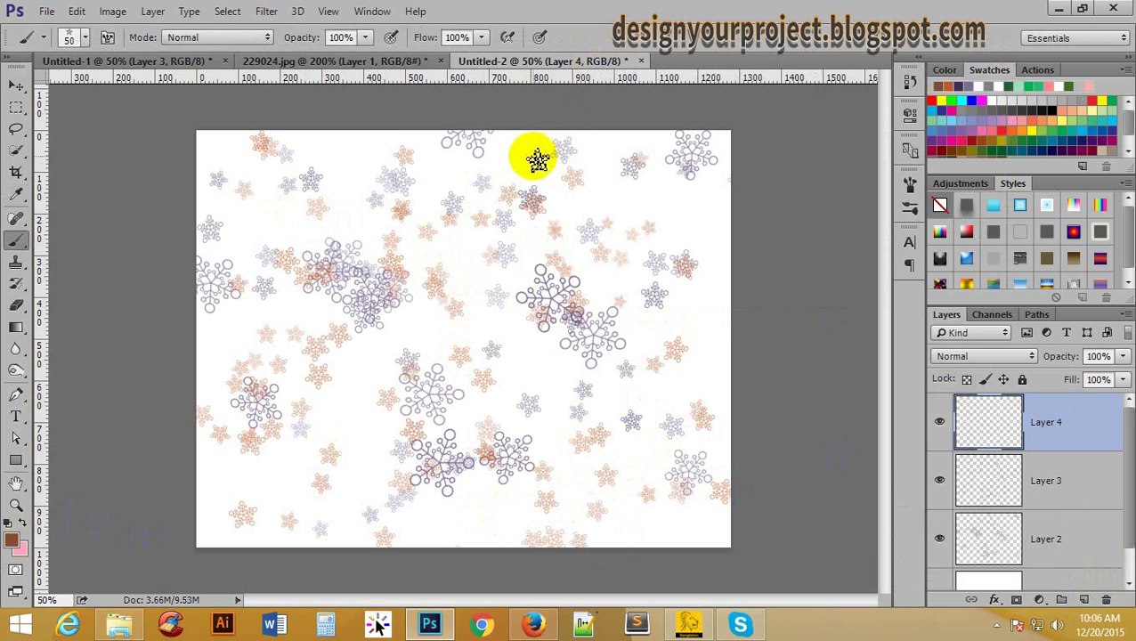
mouse_move(538, 160)
mouse_down()
mouse_move(284, 159)
mouse_move(246, 337)
mouse_move(296, 525)
mouse_move(245, 397)
mouse_up()
mouse_move(614, 260)
mouse_down()
mouse_move(647, 253)
mouse_move(684, 183)
mouse_move(721, 267)
mouse_up()
drag(721, 374, 705, 426)
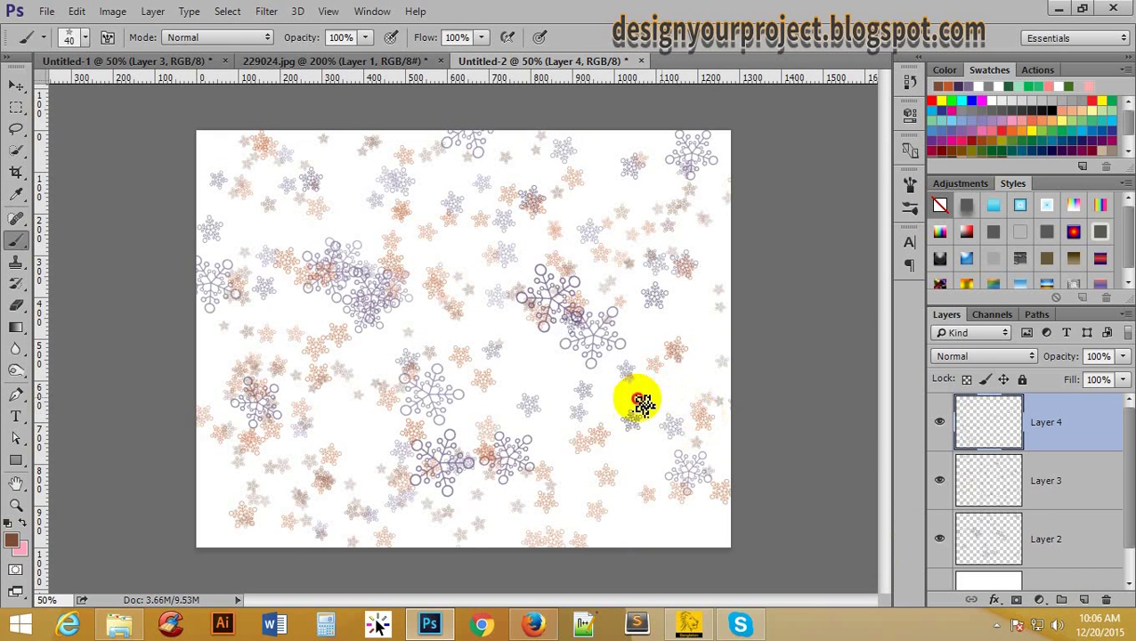
drag(223, 144, 214, 517)
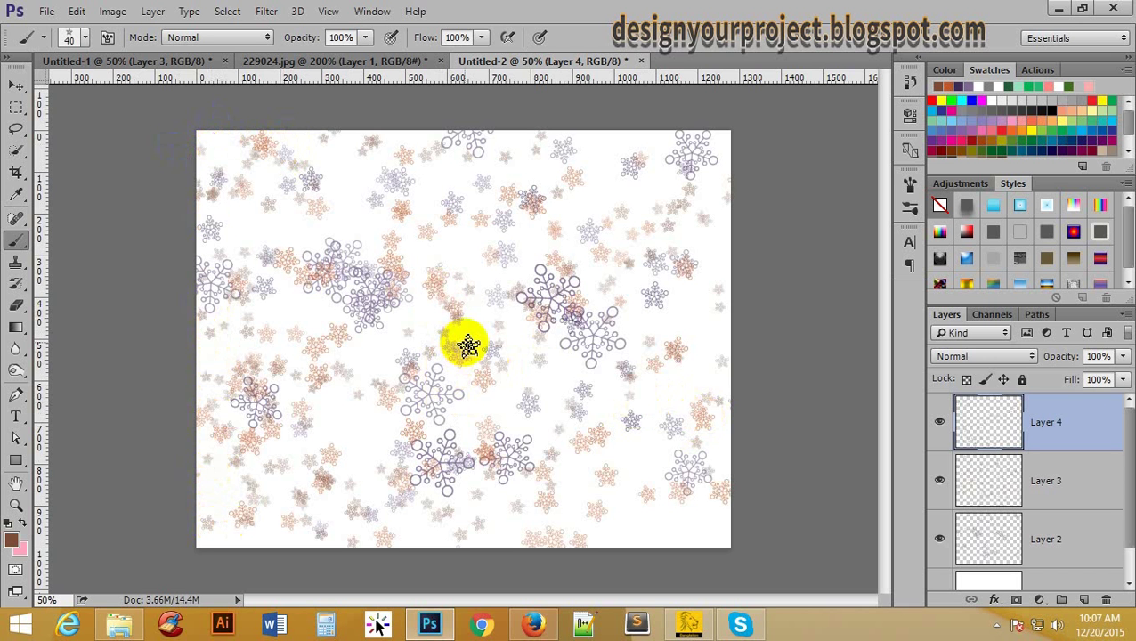
Step: At 100% zoom, paint more brown snowflakes near the canvas top, then zoom back to 50%
ctrl+click(446, 248)
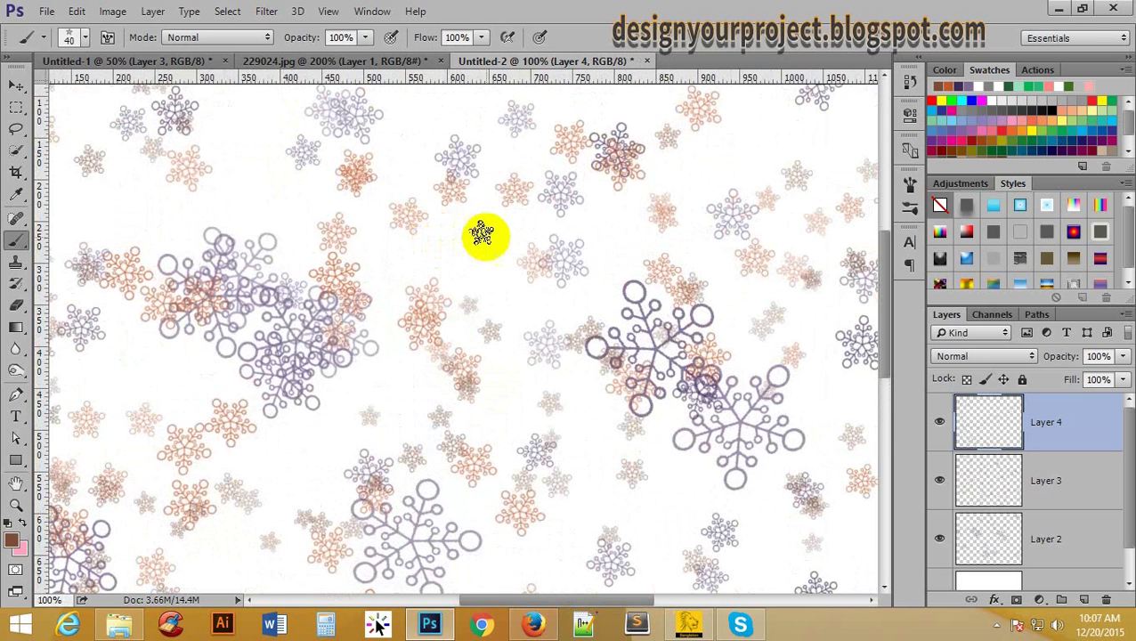
scroll(454, 254, up, 3)
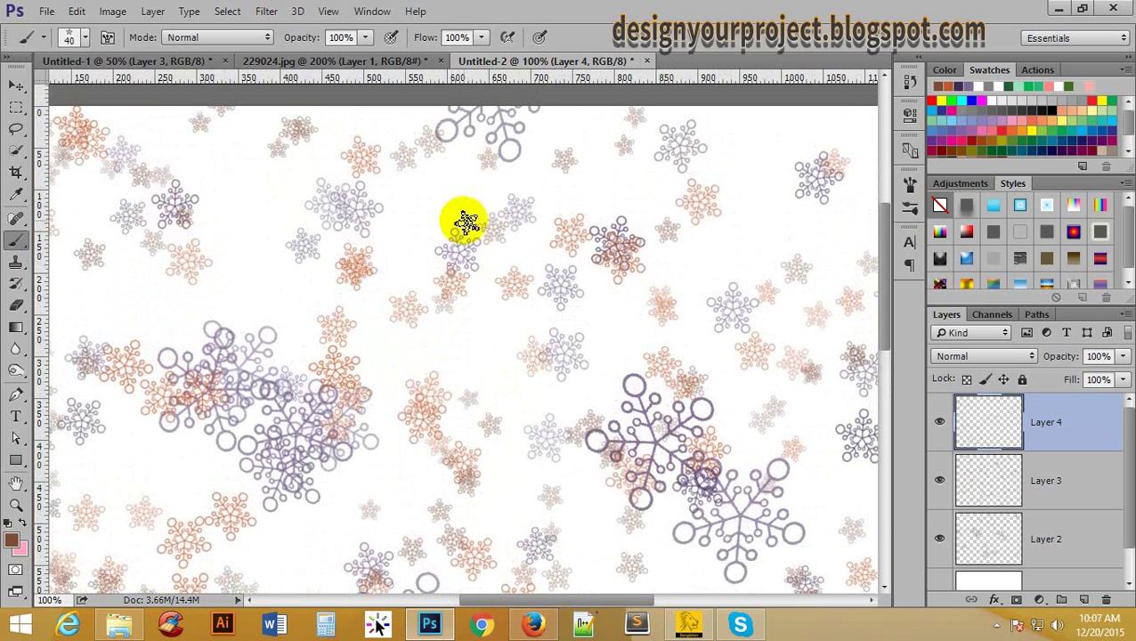
mouse_move(307, 223)
mouse_down()
mouse_move(153, 261)
mouse_move(430, 375)
mouse_move(816, 153)
mouse_move(751, 319)
mouse_up()
alt+click(552, 311)
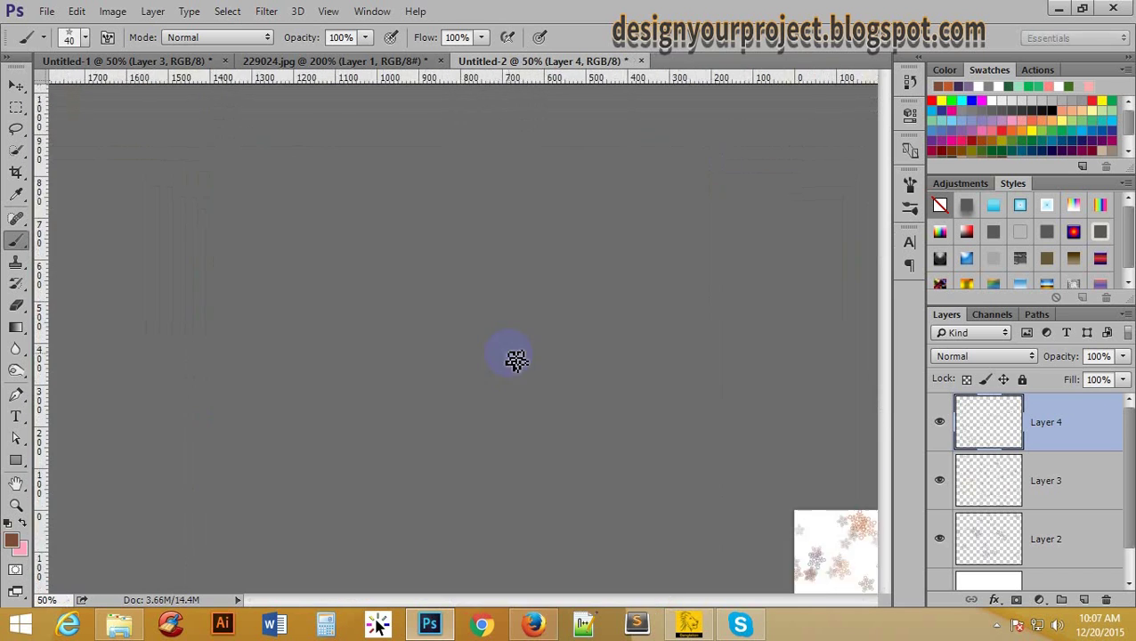